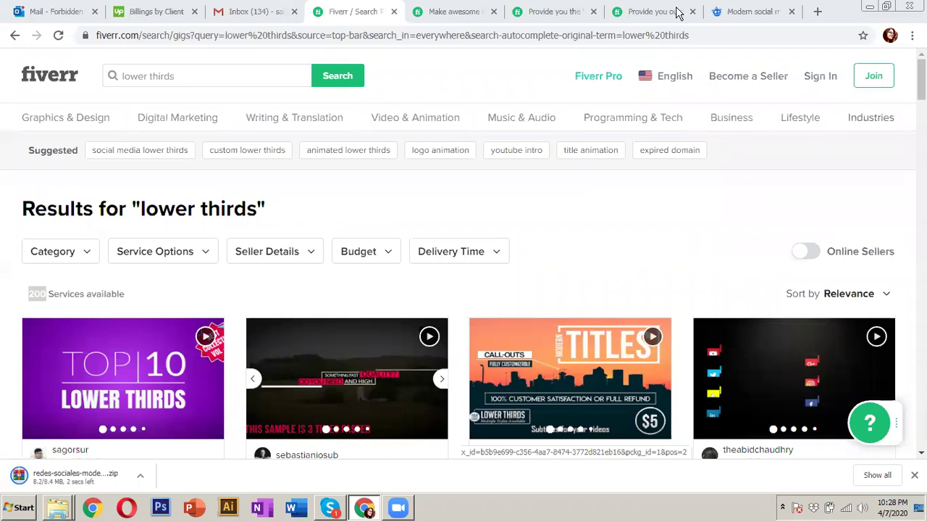
Switch to the Freepik tab with the modern social-media lower-thirds resource.
{"action": "left_click", "coordinate": [721, 12]}
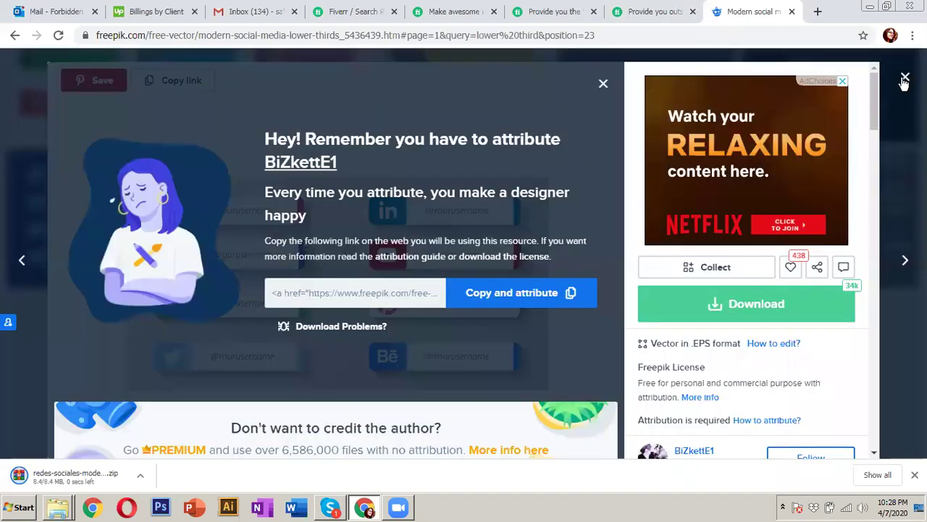
Close the Freepik attribution prompt and open Chrome's downloads list with Ctrl+J.
{"action": "left_click", "coordinate": [905, 78]}
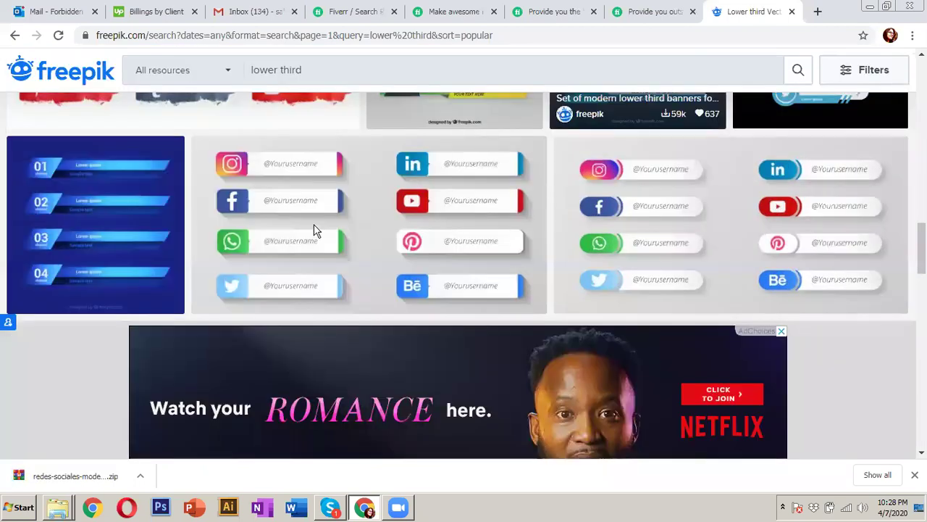
{"action": "key", "text": "ctrl+j"}
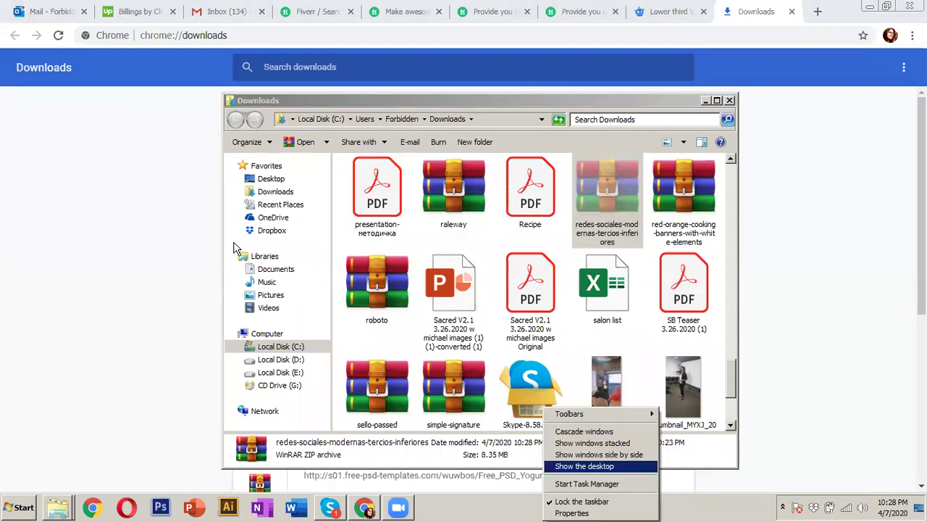
Extract the redes-sociales-modernas-tercios-inferiores zip onto the desktop and delete the zip.
{"action": "key", "text": "Return"}
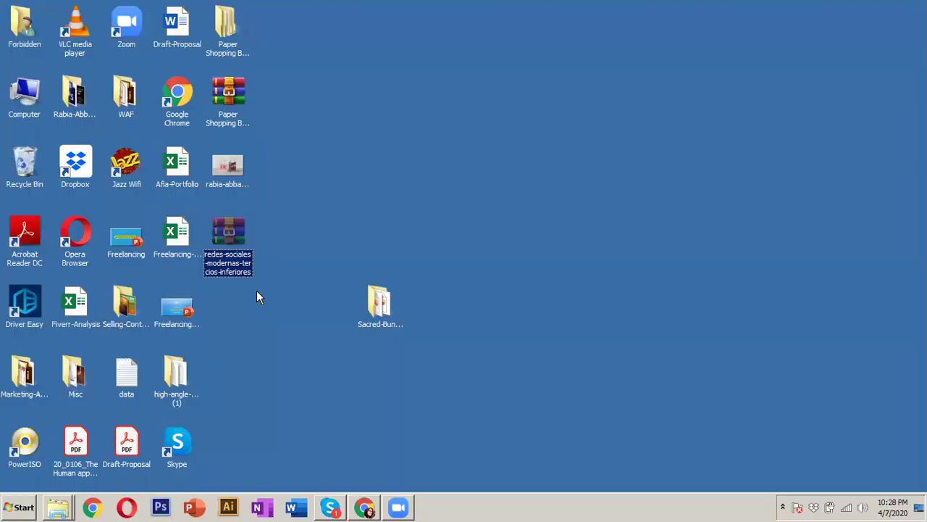
{"action": "key", "text": "Return"}
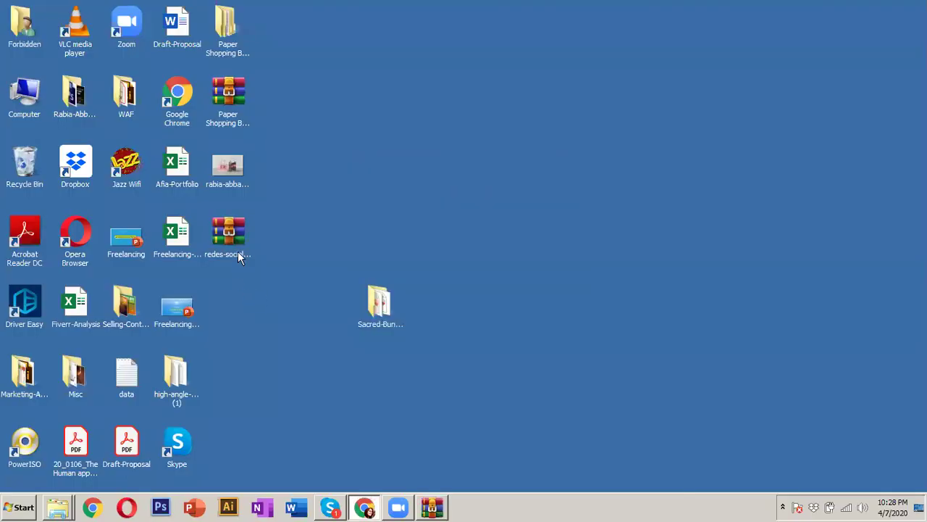
{"action": "left_click", "coordinate": [234, 236]}
{"action": "key", "text": "Delete"}
{"action": "key", "text": "Return"}
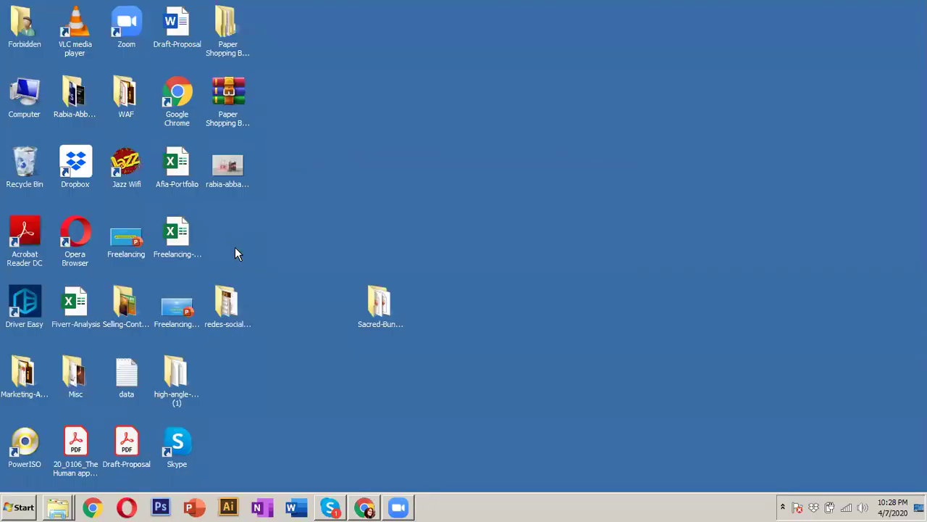
Open the extracted folder maximized and open 1627.eps despite the missing font.
{"action": "left_click", "coordinate": [228, 302]}
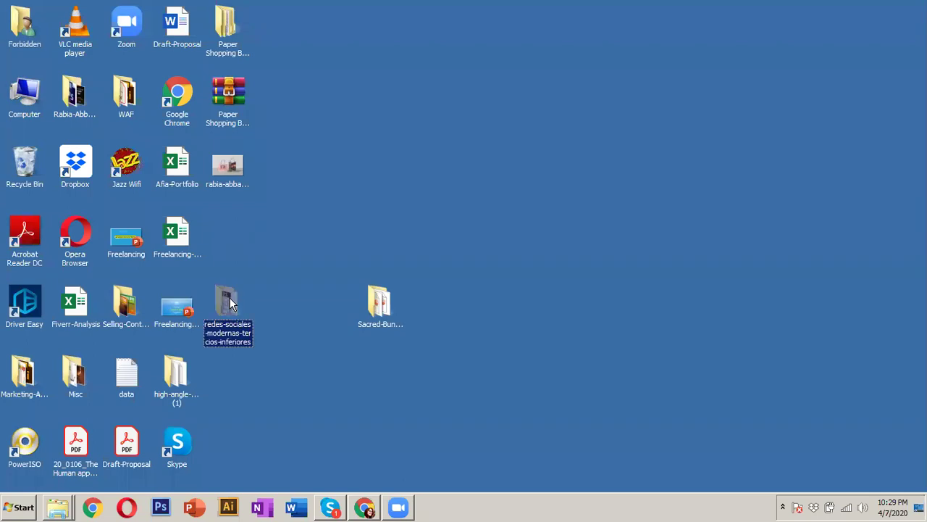
{"action": "double_click", "coordinate": [229, 303]}
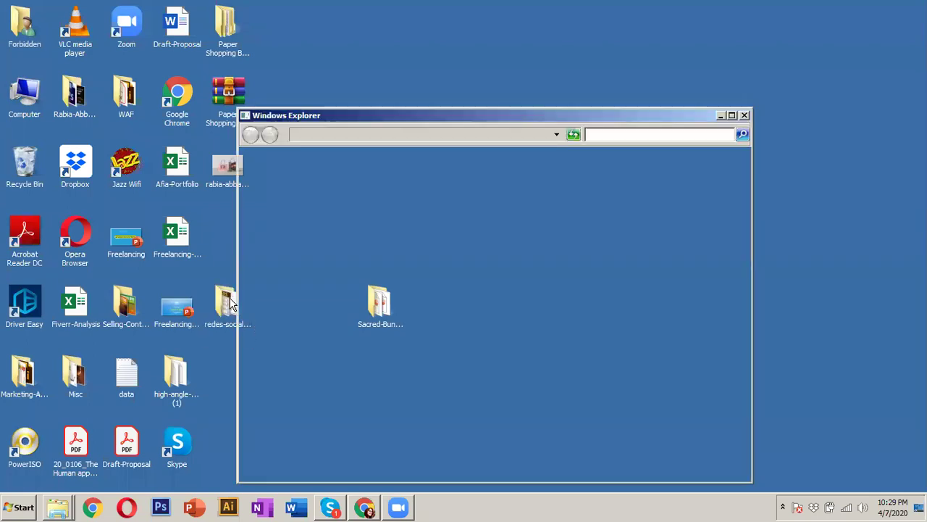
{"action": "left_click", "coordinate": [731, 115]}
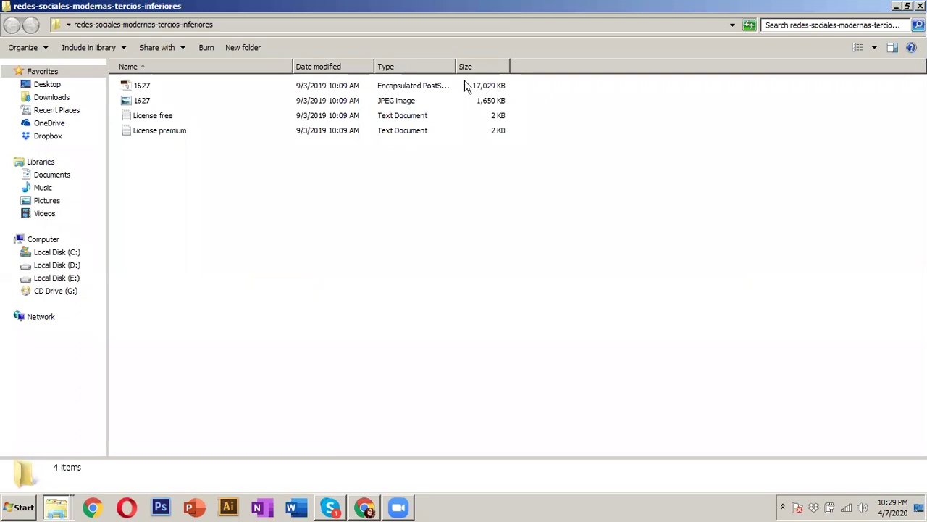
{"action": "left_click", "coordinate": [442, 87]}
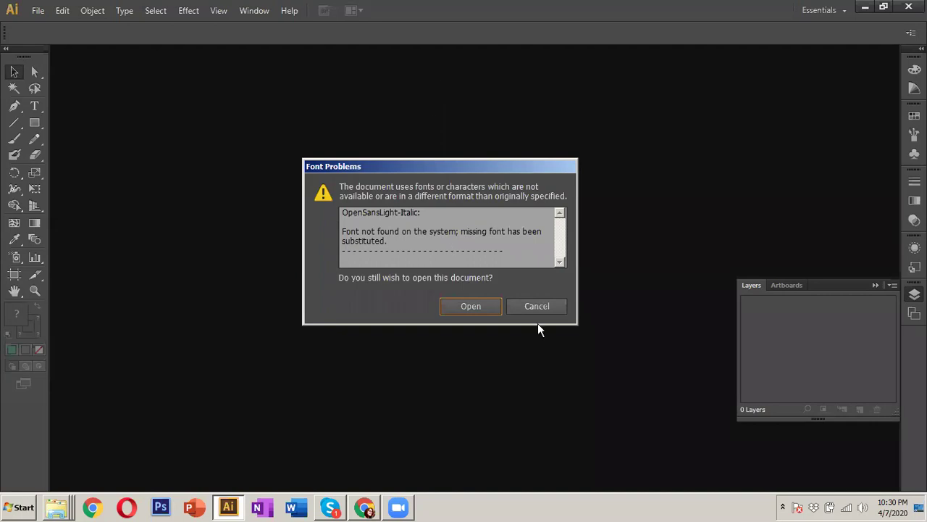
{"action": "left_click", "coordinate": [480, 303]}
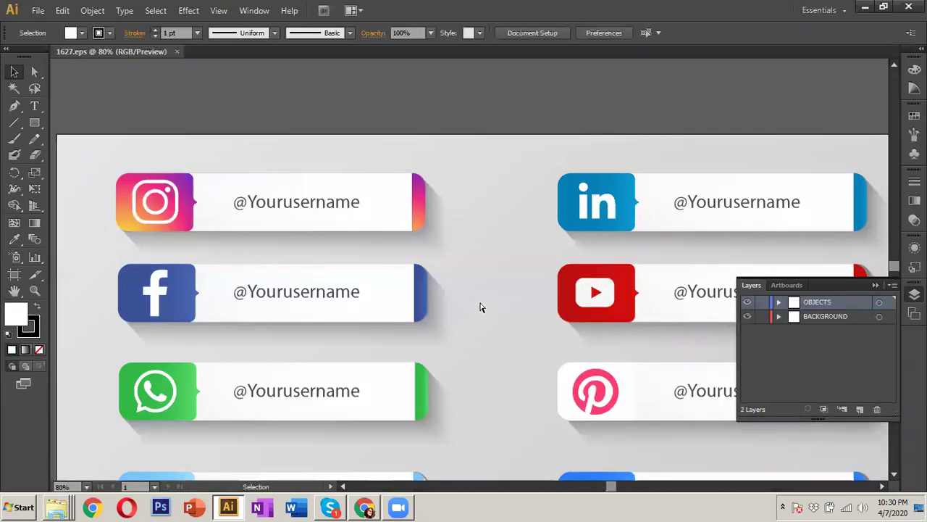
Restore the Illustrator window to full screen and fit the 1627.eps artboard in view.
{"action": "double_click", "coordinate": [483, 10]}
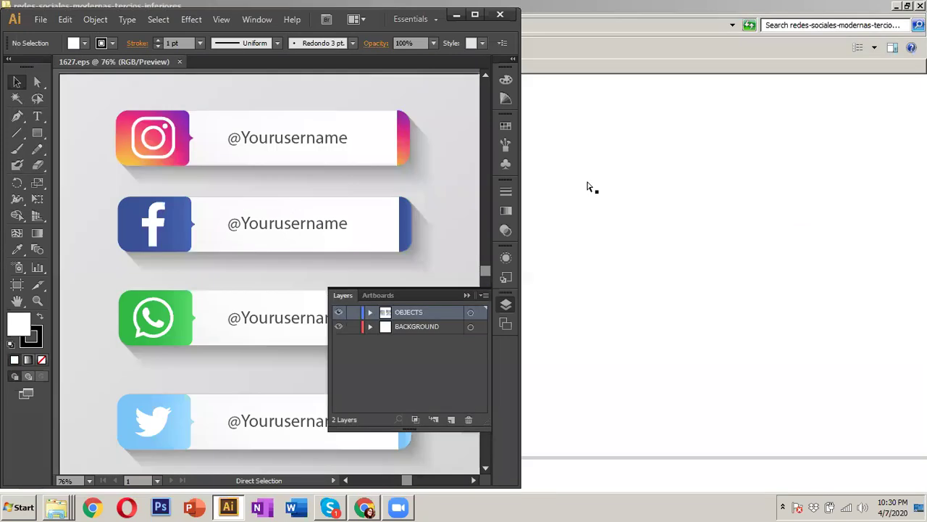
{"action": "key", "text": "super+Up"}
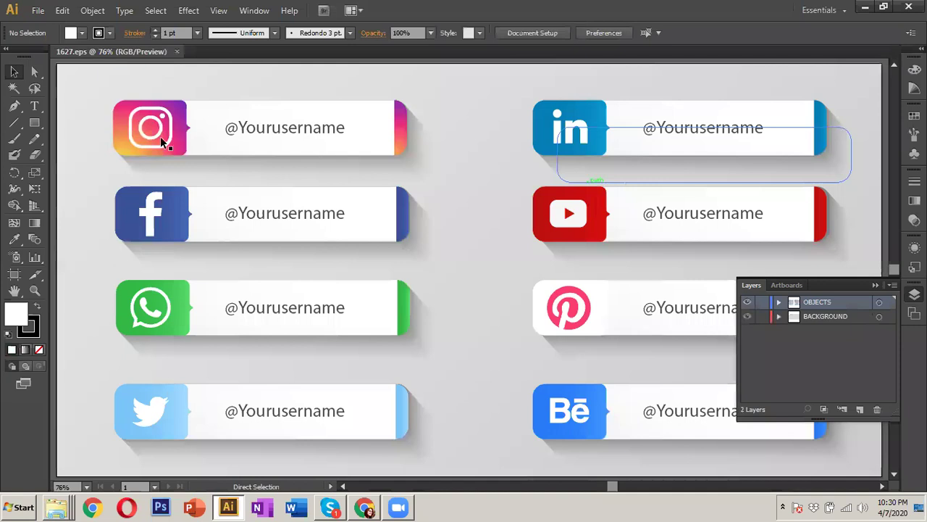
{"action": "key", "text": "ctrl+0"}
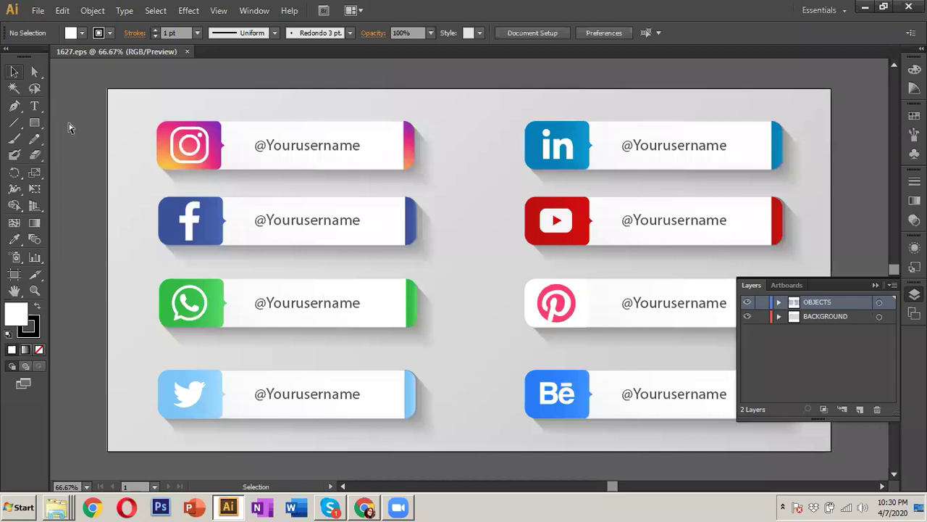
{"action": "key", "text": "a"}
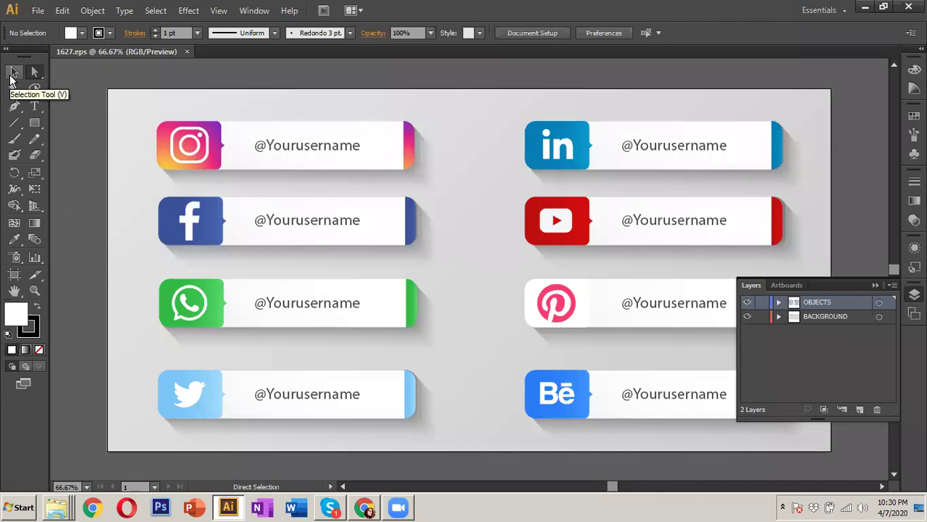
{"action": "left_click", "coordinate": [11, 76]}
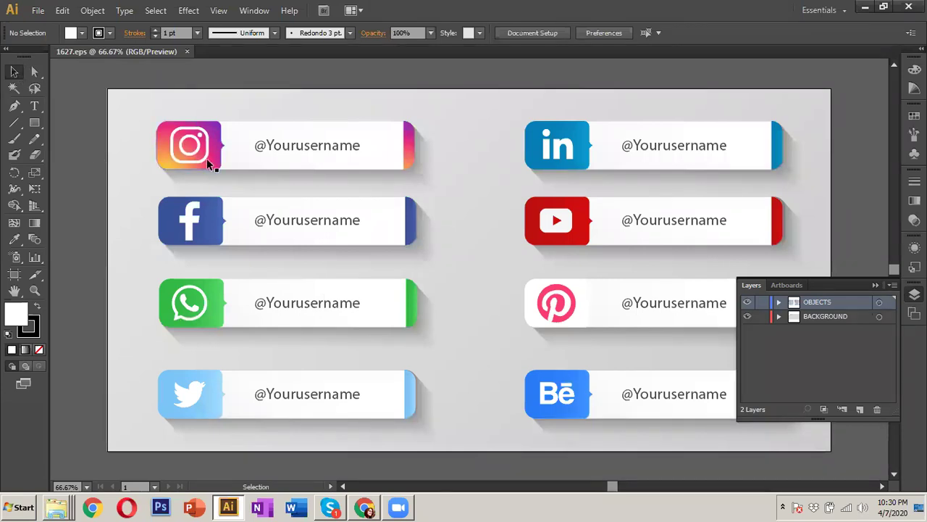
Select the banner group and adjust zoom to 66.67% to locate the Instagram label.
{"action": "key", "text": "ctrl+a"}
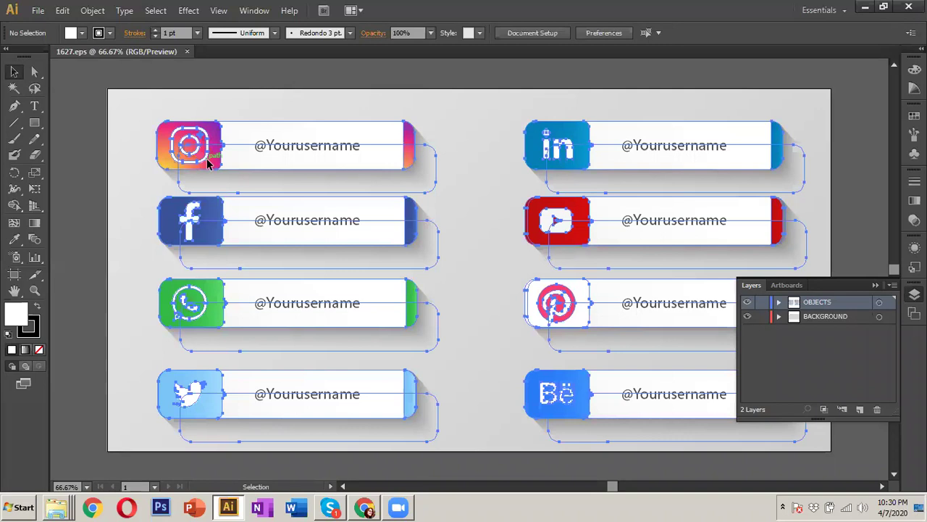
{"action": "left_click", "coordinate": [208, 163]}
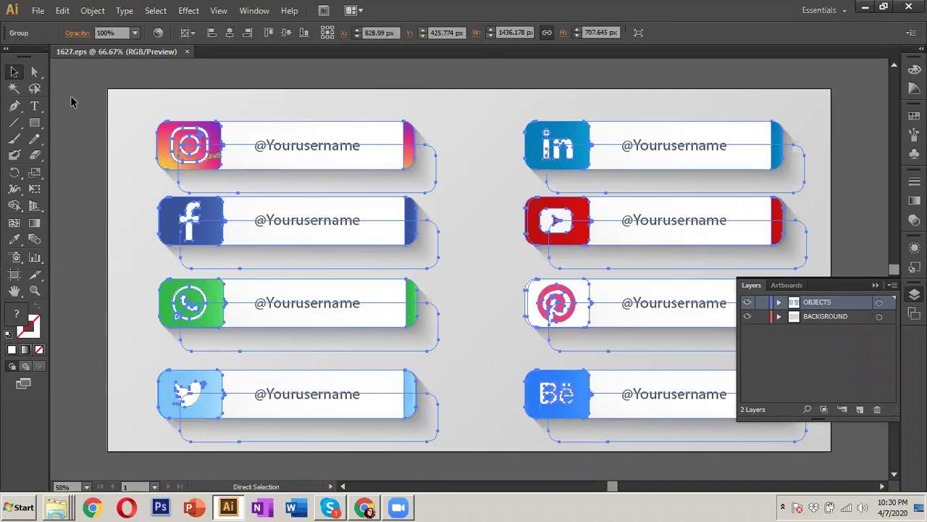
{"action": "key", "text": "ctrl+minus"}
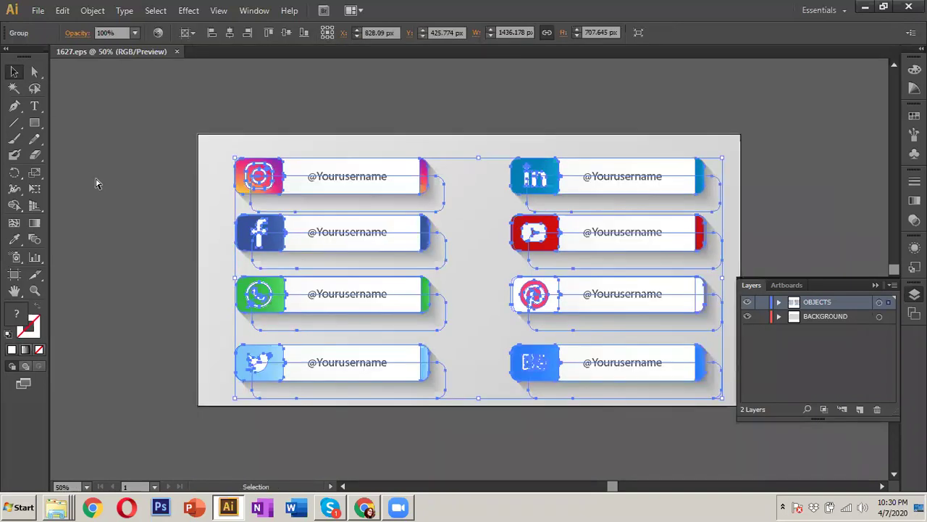
{"action": "key", "text": "a"}
{"action": "left_click", "coordinate": [285, 152]}
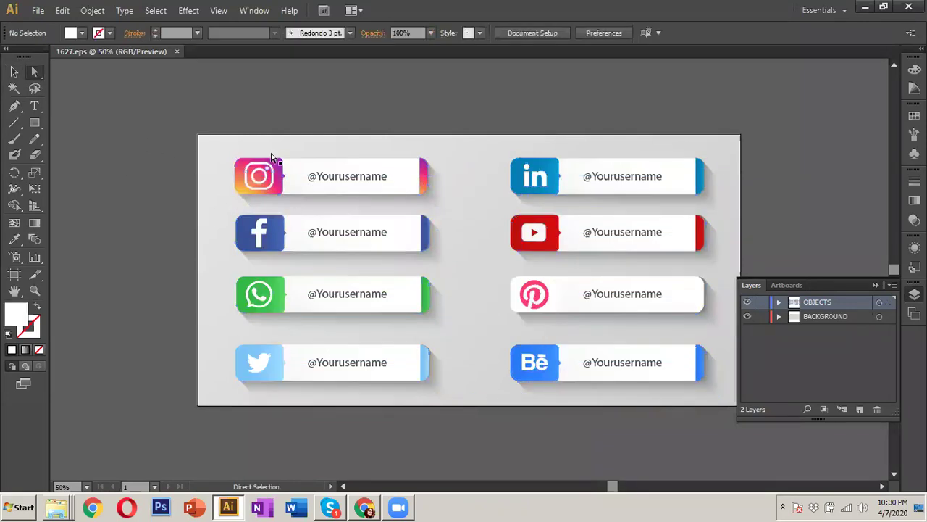
{"action": "key", "text": "ctrl+plus"}
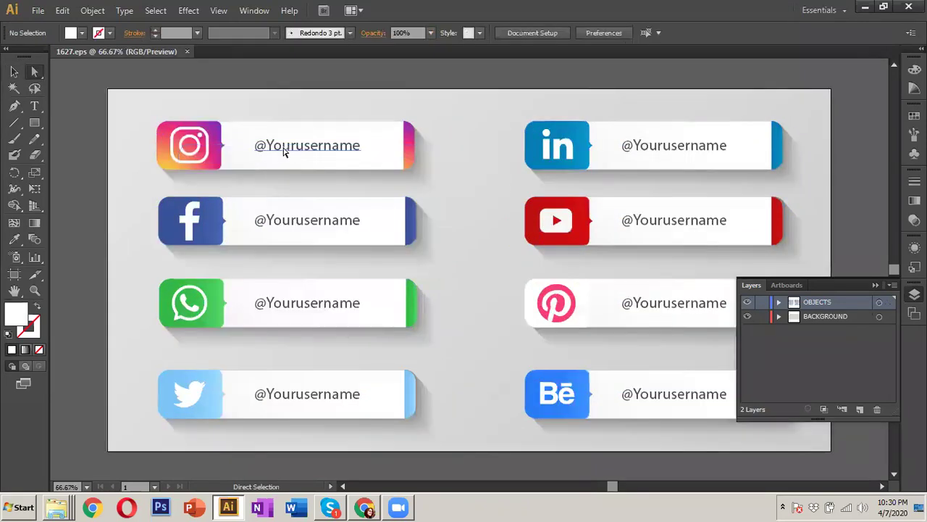
{"action": "left_click", "coordinate": [285, 152]}
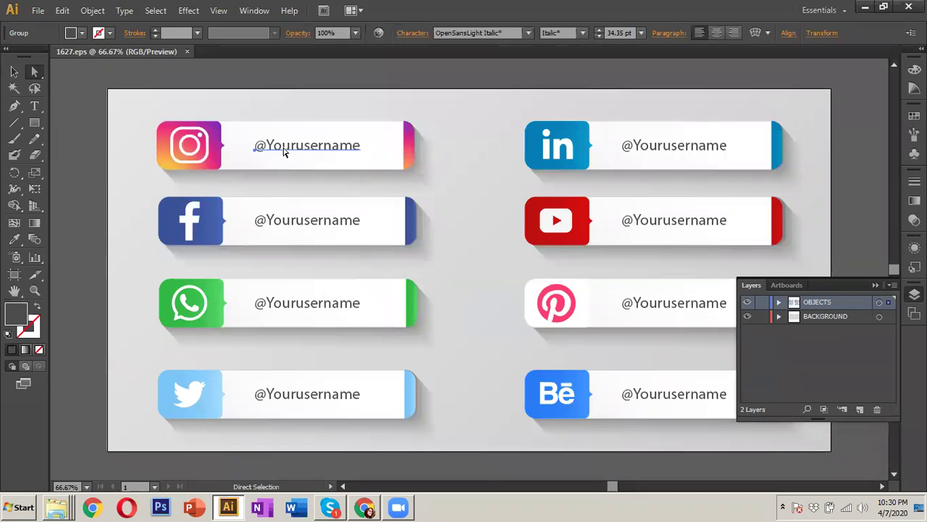
{"action": "left_click", "coordinate": [14, 72]}
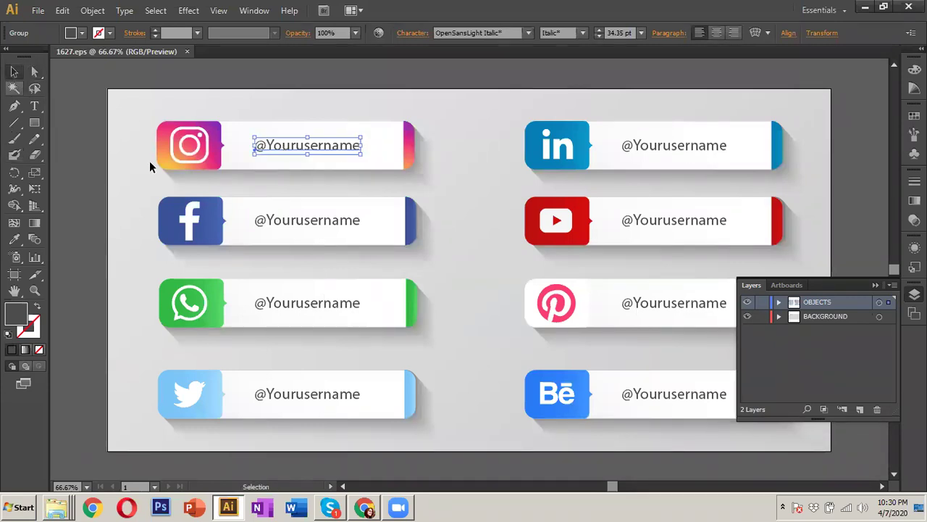
{"action": "left_click", "coordinate": [265, 166]}
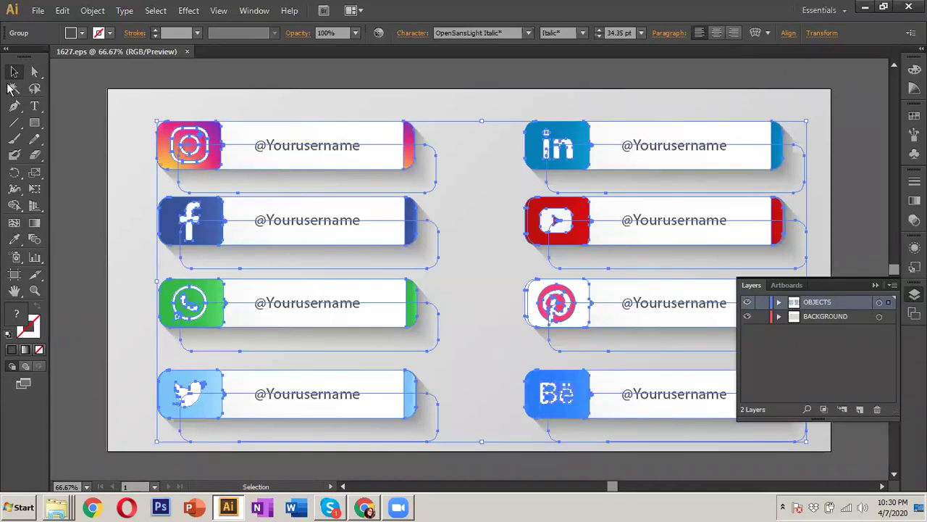
{"action": "left_click", "coordinate": [34, 71]}
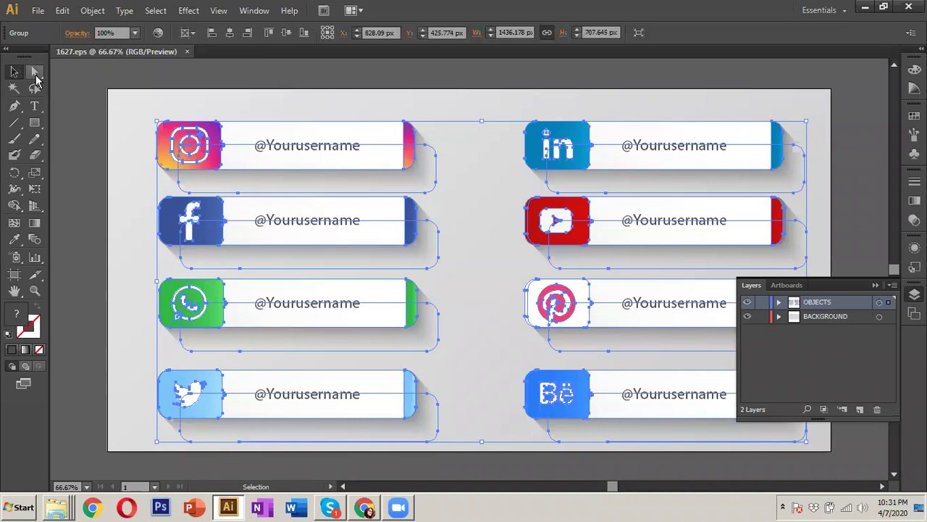
{"action": "key", "text": "ctrl+shift+a"}
{"action": "left_click", "coordinate": [305, 150]}
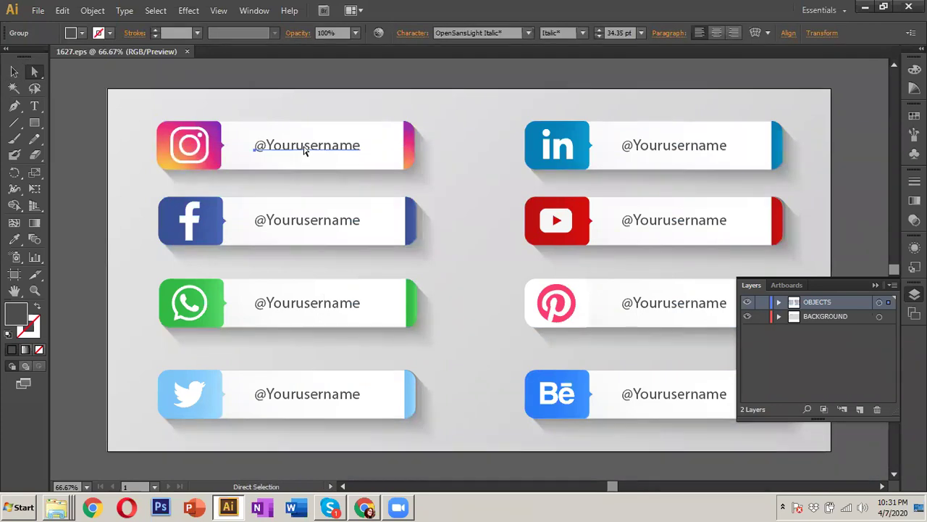
{"action": "key", "text": "t"}
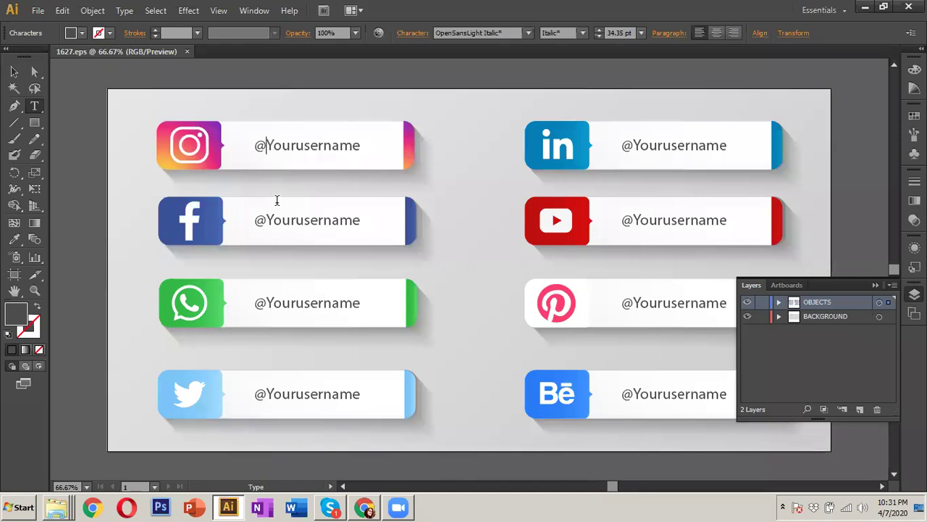
{"action": "key", "text": "shift+End"}
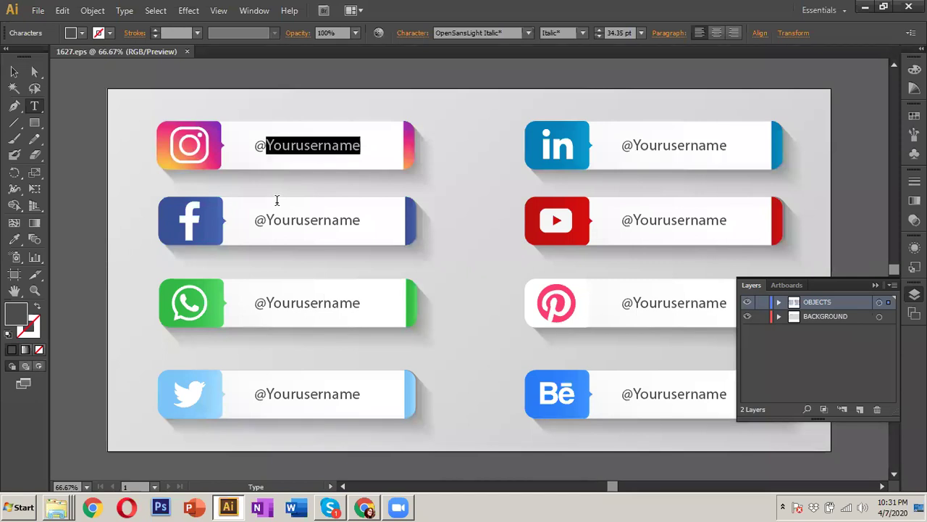
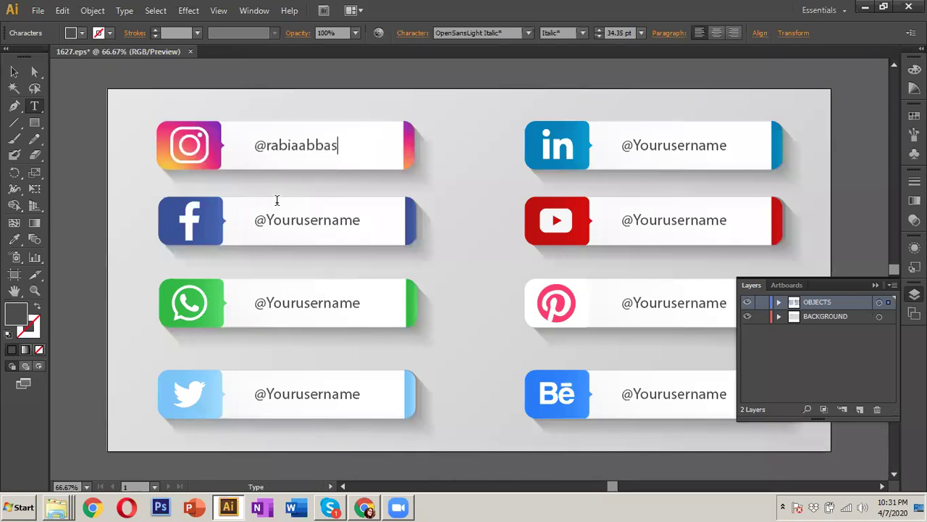
Paste the custom username over Yourusername in the Instagram label, then select the LinkedIn button.
{"action": "left_click", "coordinate": [34, 71]}
{"action": "left_click_drag", "start_coordinate": [559, 152], "coordinate": [649, 153]}
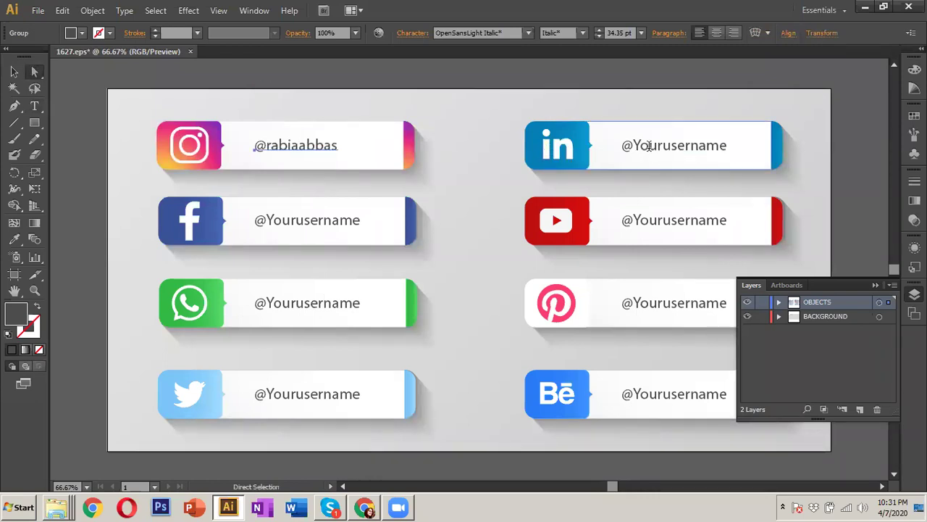
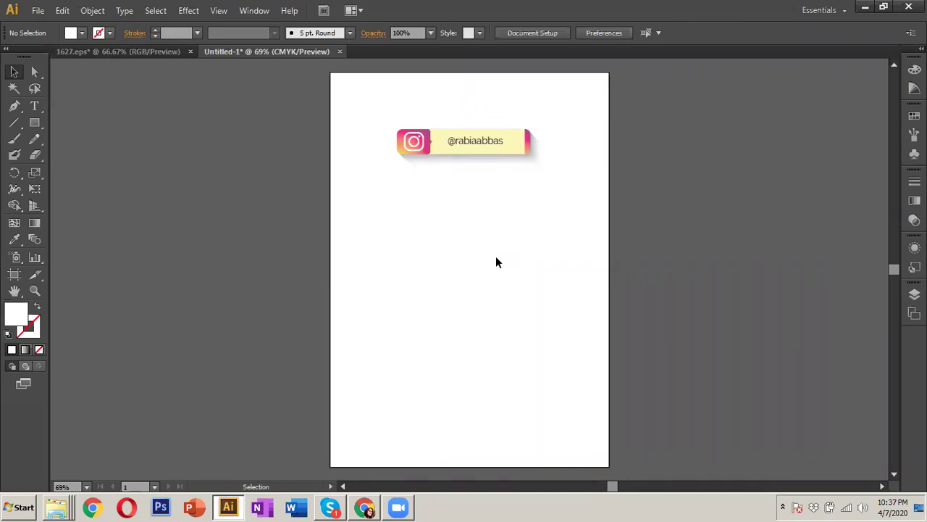
Back out of Save As and reopen the File > Export dialog.
{"action": "left_click", "coordinate": [32, 12]}
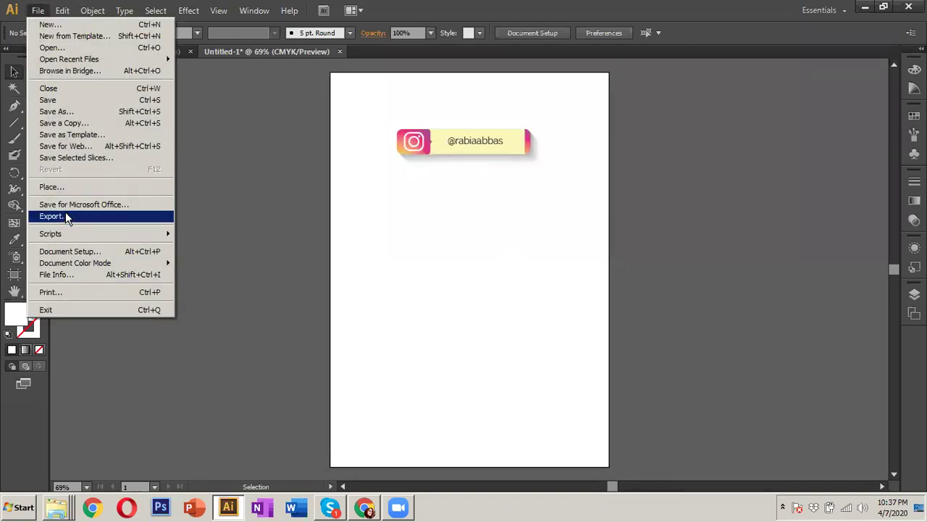
{"action": "left_click", "coordinate": [65, 214]}
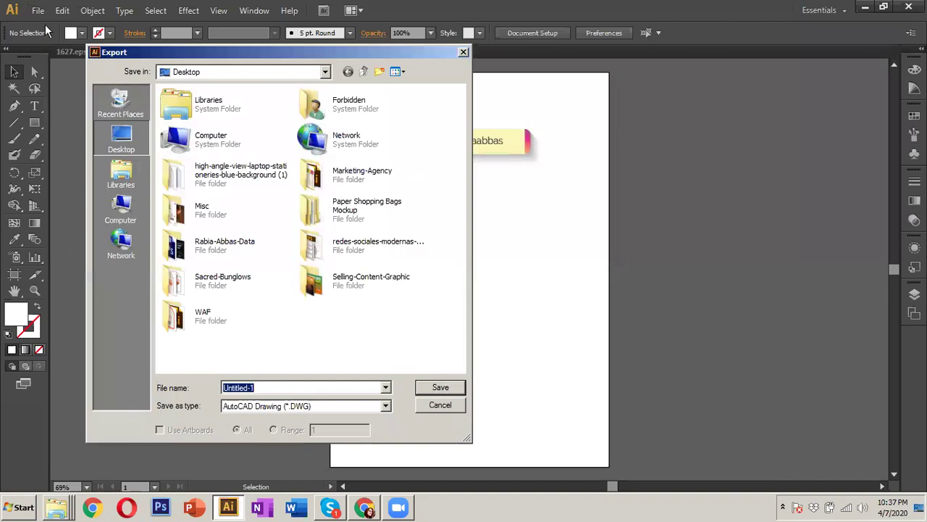
{"action": "key", "text": "Escape"}
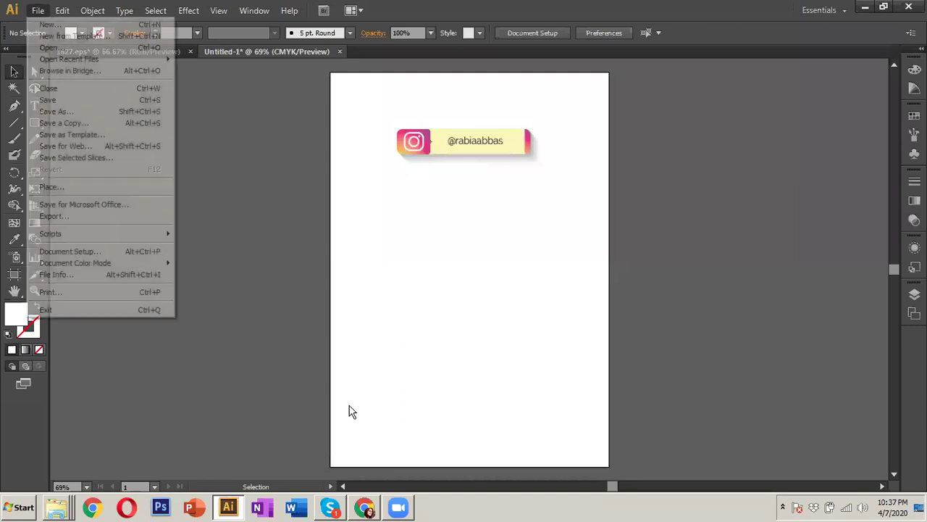
{"action": "key", "text": "ctrl+shift+s"}
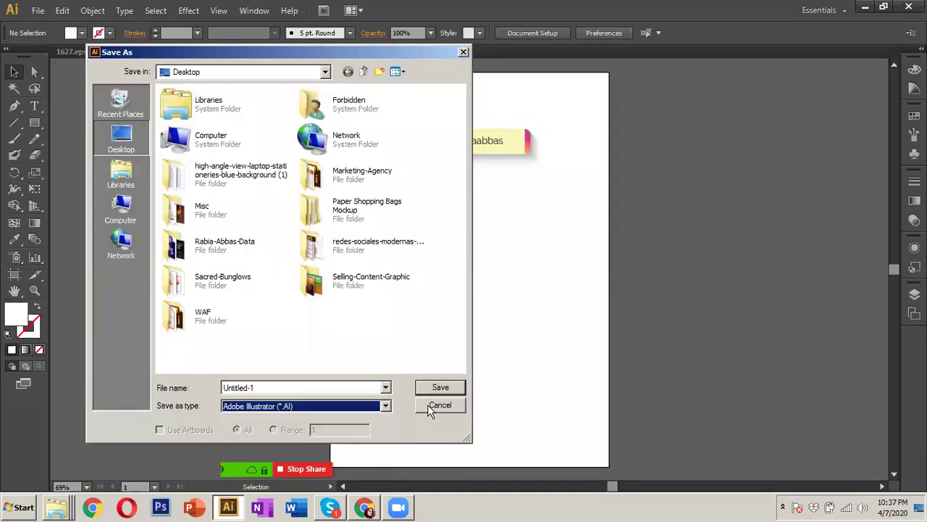
{"action": "left_click", "coordinate": [428, 405]}
{"action": "key", "text": "alt+f"}
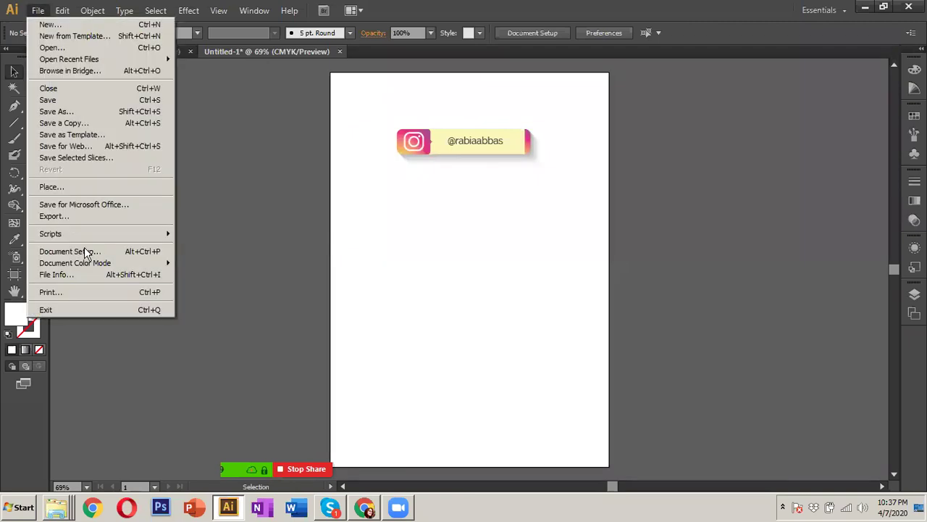
{"action": "key", "text": "e"}
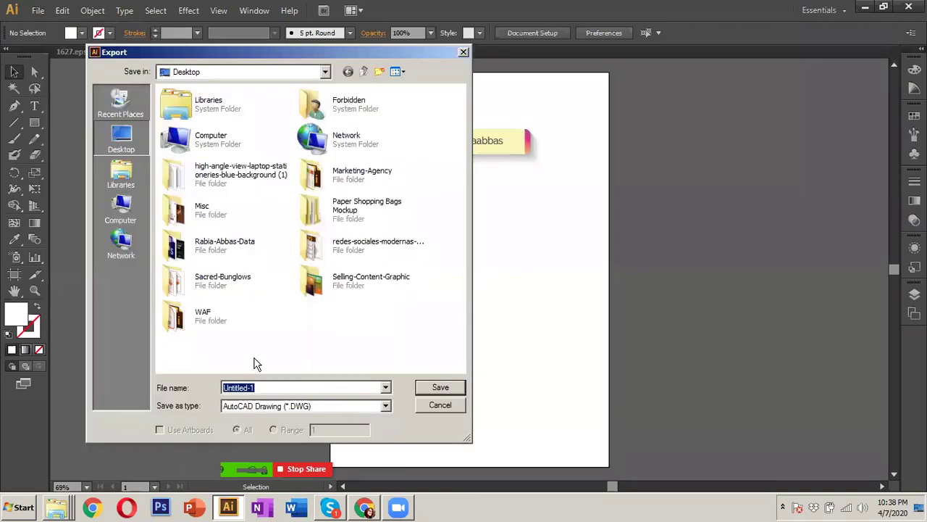
Export the badge as PNG named instagram.png, keeping a transparent background.
{"action": "key", "text": "alt+t"}
{"action": "key", "text": "F4"}
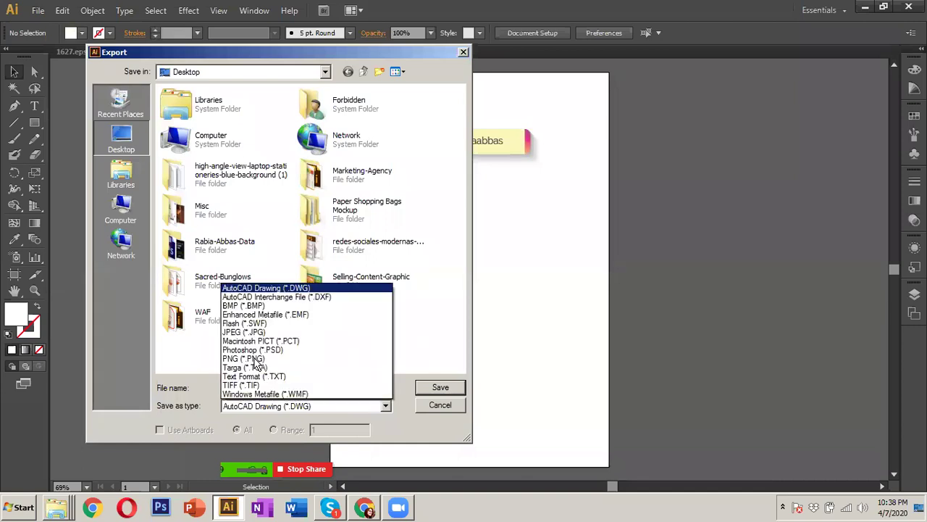
{"action": "left_click", "coordinate": [255, 359]}
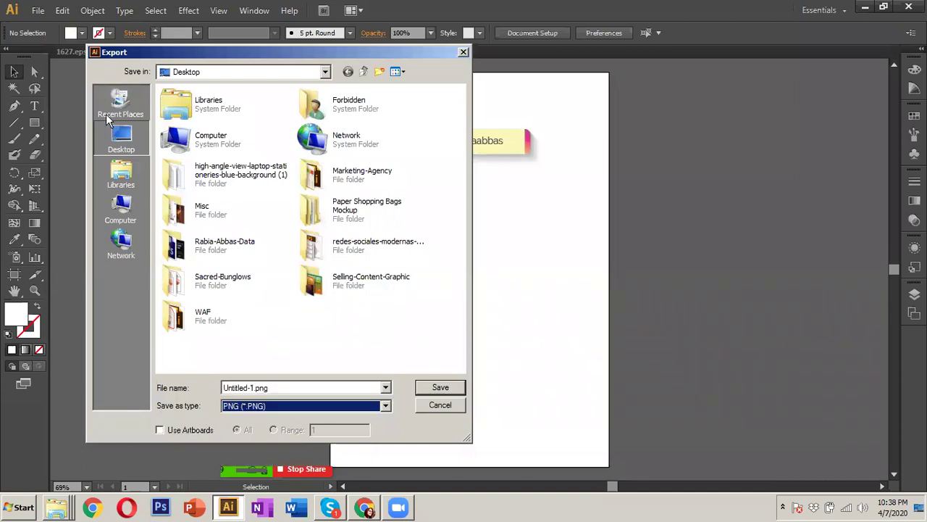
{"action": "double_click", "coordinate": [287, 387]}
{"action": "type", "text": "ins"}
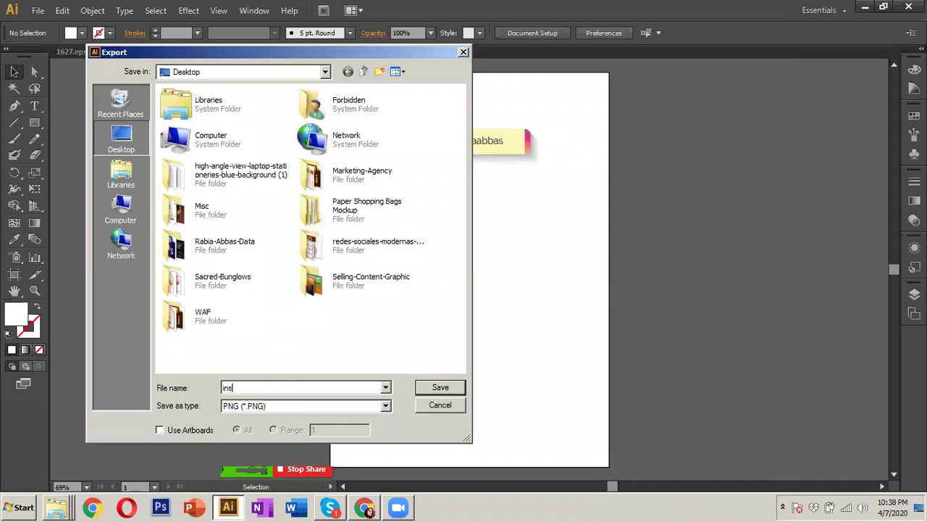
{"action": "type", "text": "tagram"}
{"action": "left_click", "coordinate": [462, 390]}
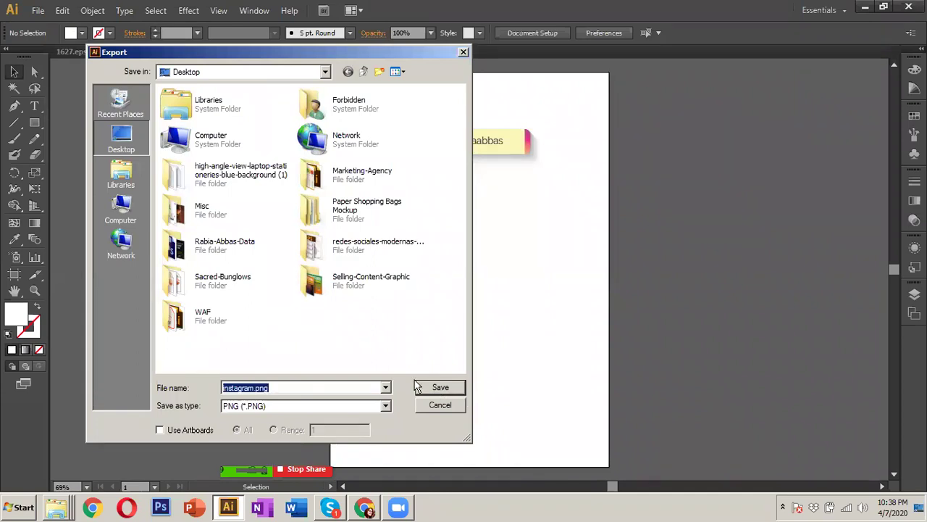
{"action": "left_click", "coordinate": [436, 392]}
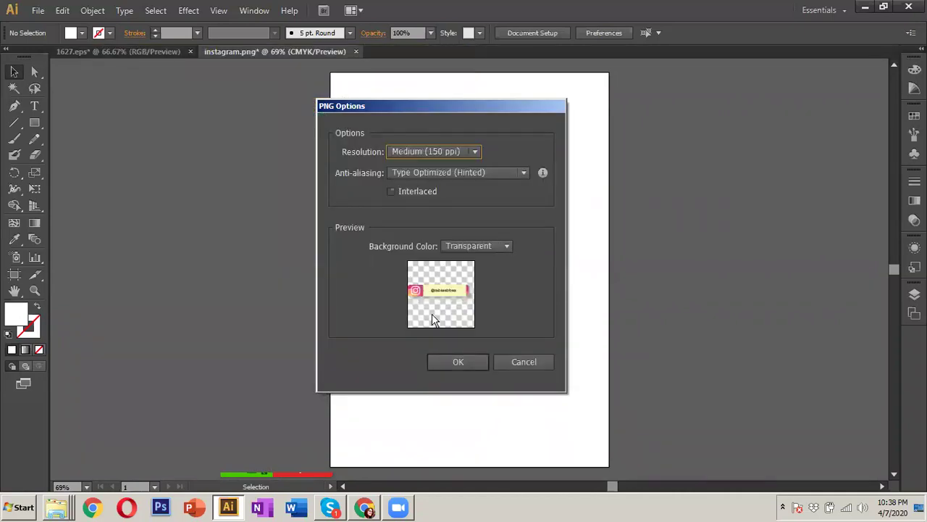
{"action": "left_click", "coordinate": [460, 363]}
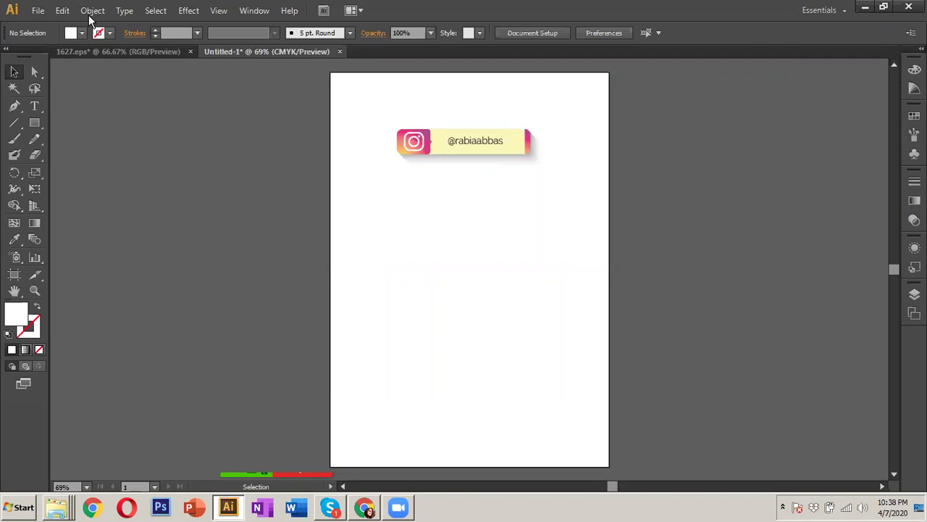
Delete the Instagram badge from Untitled-1 and return to 1627.eps.
{"action": "left_click", "coordinate": [422, 154]}
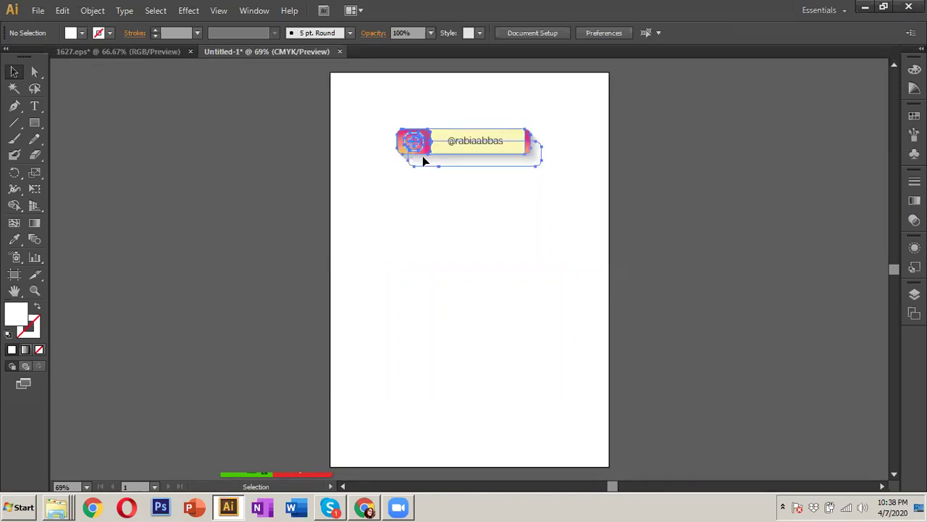
{"action": "key", "text": "Delete"}
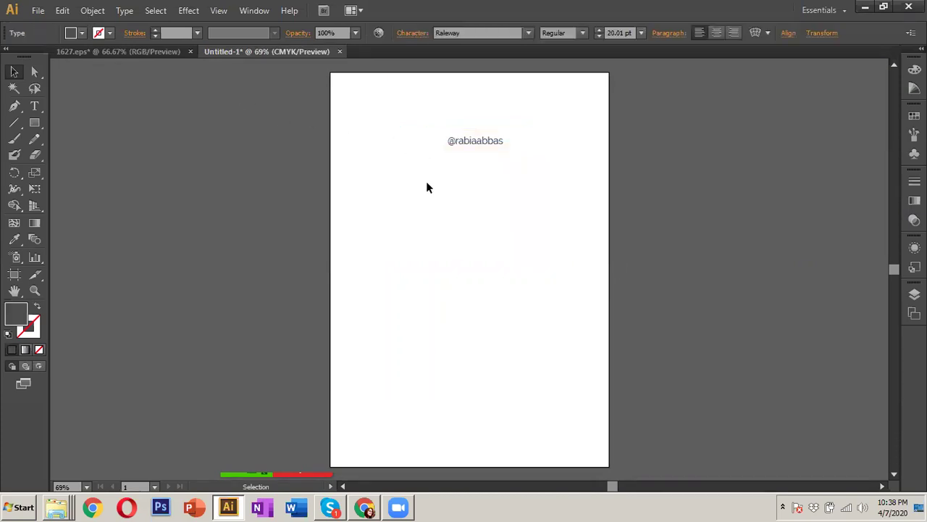
{"action": "key", "text": "ctrl+Tab"}
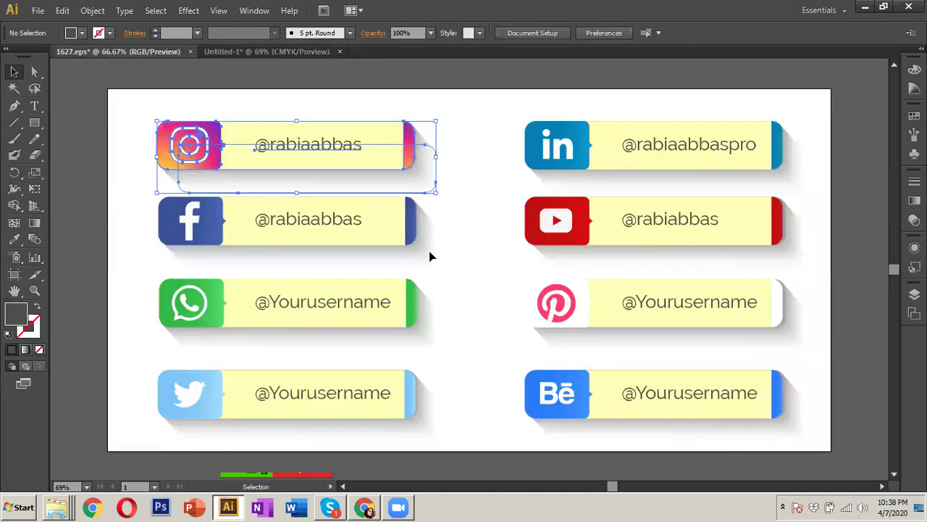
{"action": "left_click", "coordinate": [224, 53]}
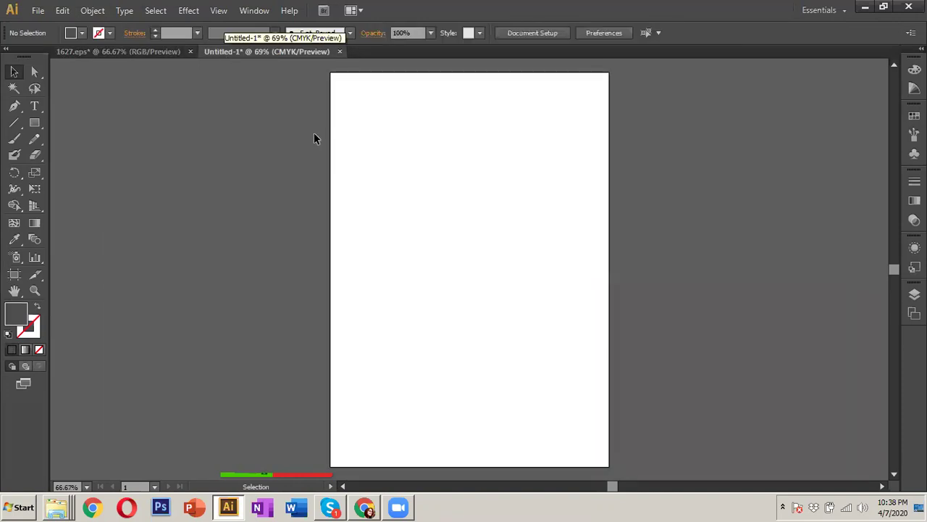
{"action": "left_click", "coordinate": [75, 51]}
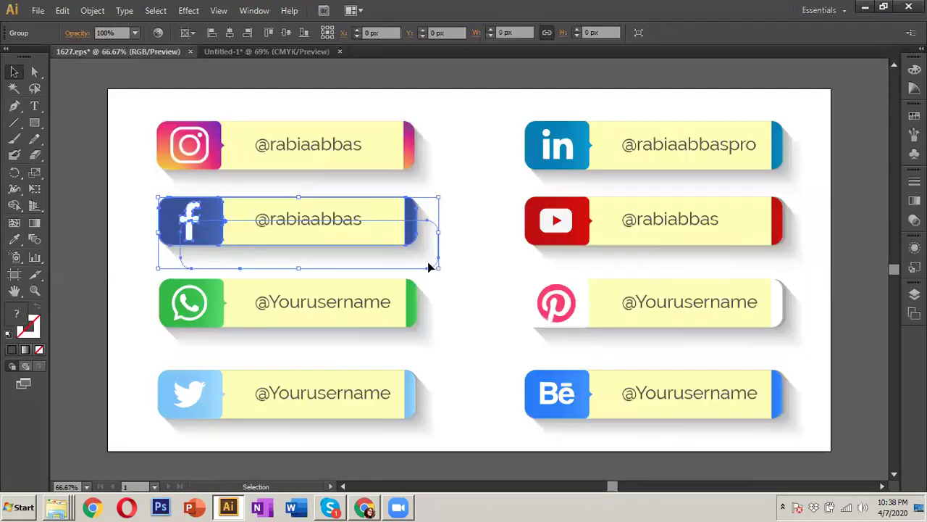
Select only the Facebook badge group in 1627.eps.
{"action": "left_click", "coordinate": [429, 265]}
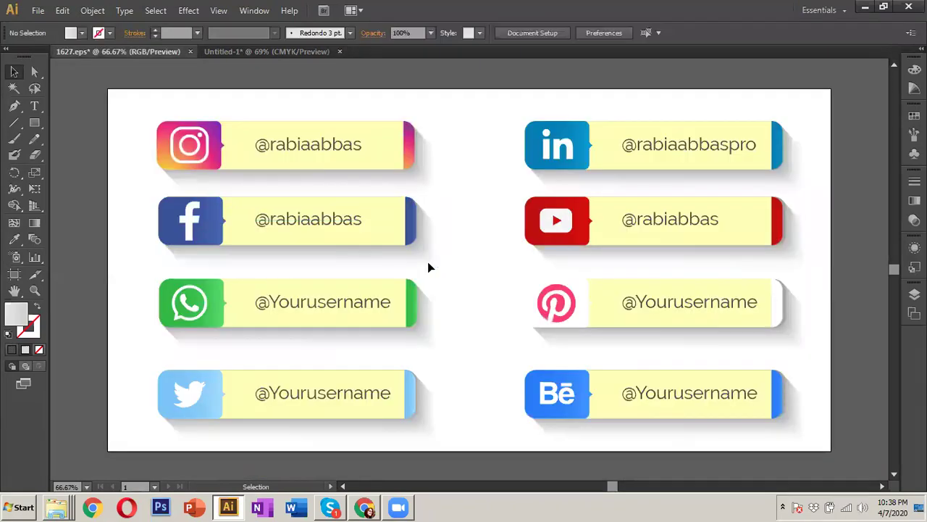
{"action": "left_click", "coordinate": [338, 221]}
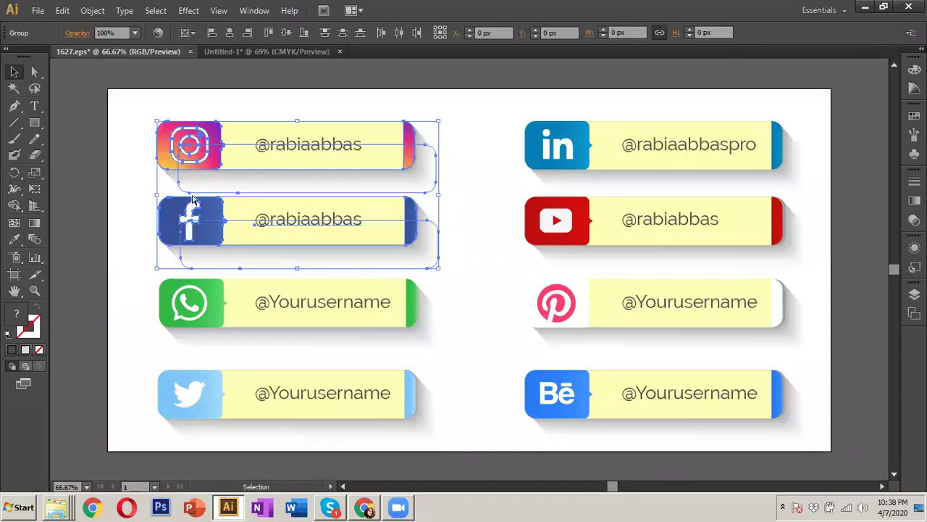
{"action": "left_click", "coordinate": [126, 193]}
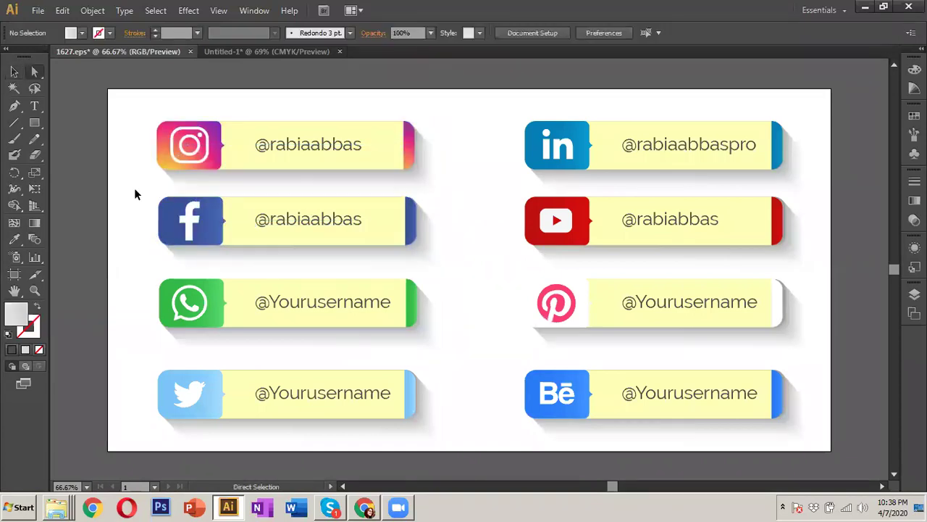
{"action": "left_click", "coordinate": [345, 222]}
{"action": "left_click", "coordinate": [452, 251]}
{"action": "left_click", "coordinate": [399, 229]}
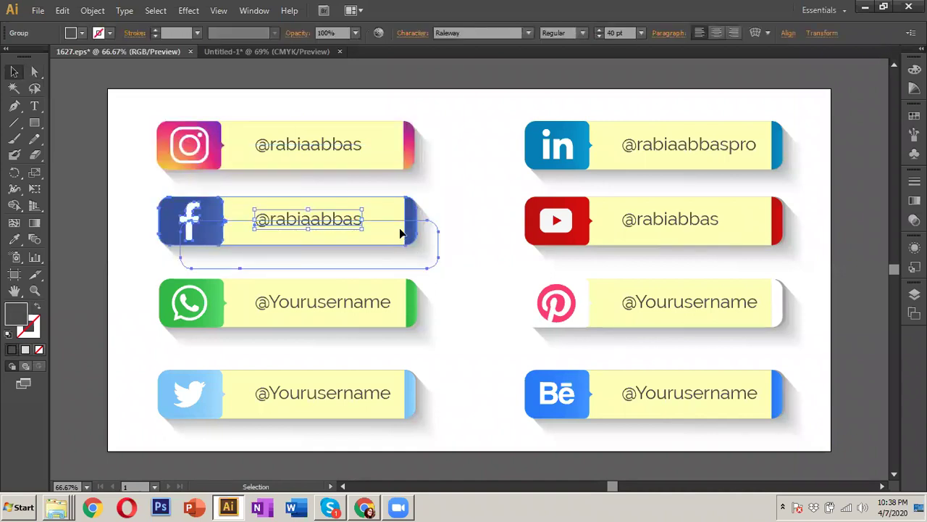
Paste the Facebook badge into Untitled-1 and move it near the top of the artboard.
{"action": "left_click", "coordinate": [270, 51]}
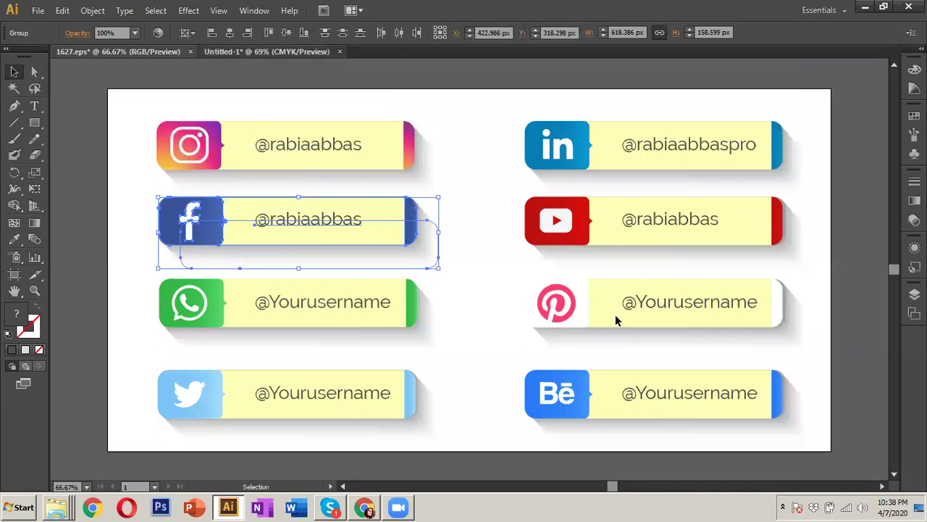
{"action": "key", "text": "ctrl+v"}
{"action": "left_click_drag", "start_coordinate": [471, 233], "coordinate": [521, 107]}
{"action": "left_click", "coordinate": [36, 10]}
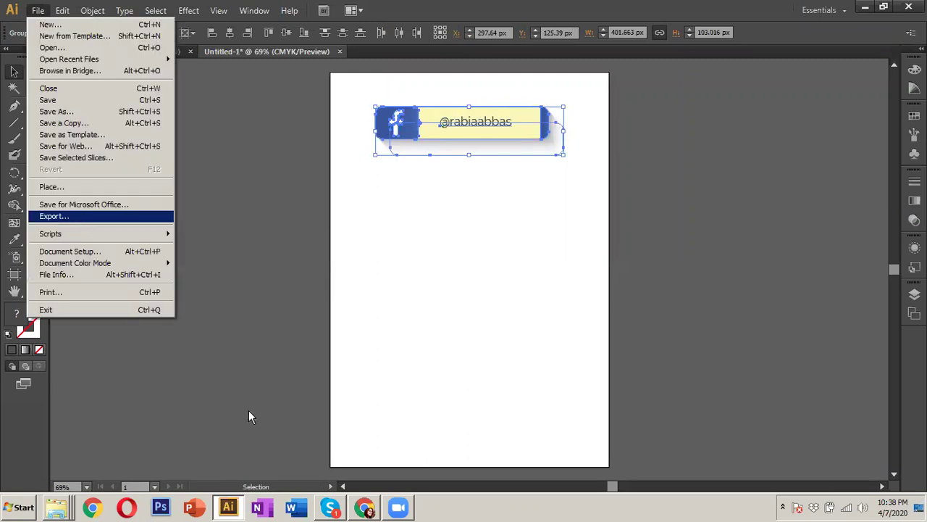
Save the export as facebook.png with transparent background, then return to 1627.eps and deselect.
{"action": "key", "text": "Return"}
{"action": "type", "text": "fac"}
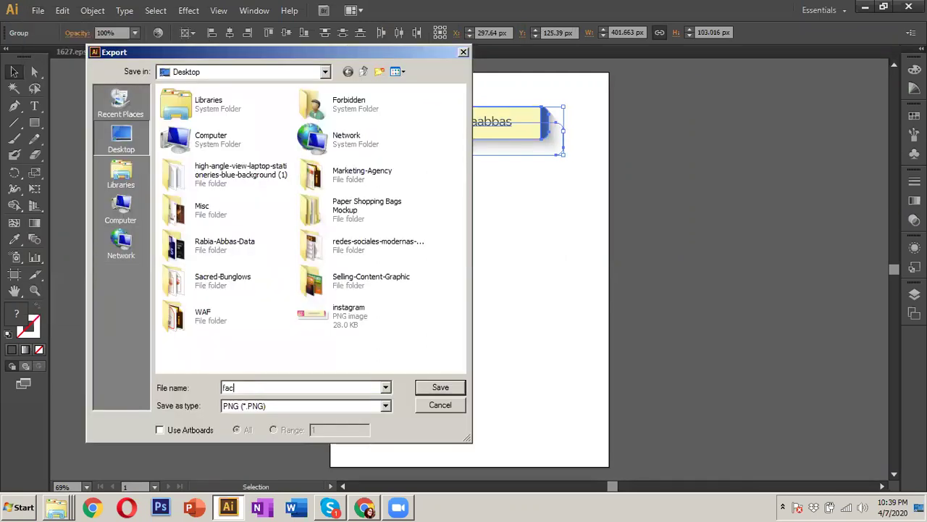
{"action": "type", "text": "ebook"}
{"action": "left_click", "coordinate": [440, 388]}
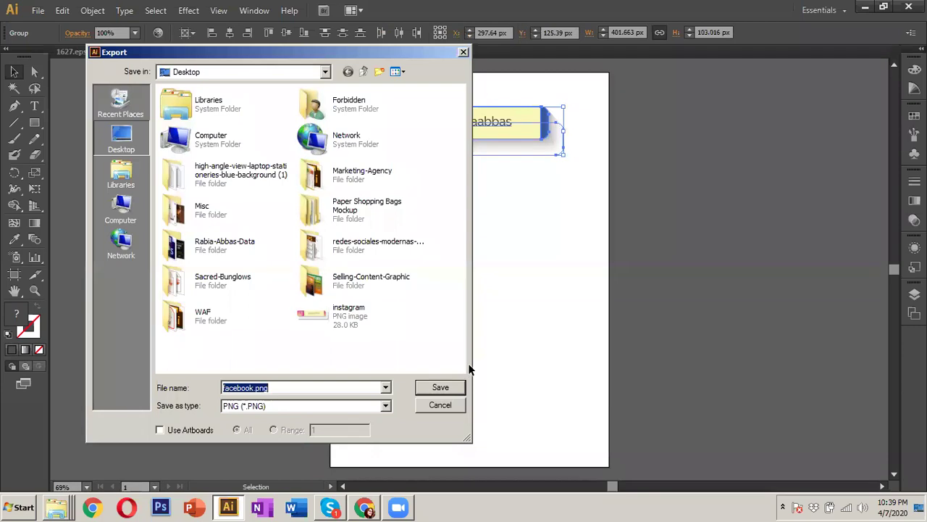
{"action": "key", "text": "Return"}
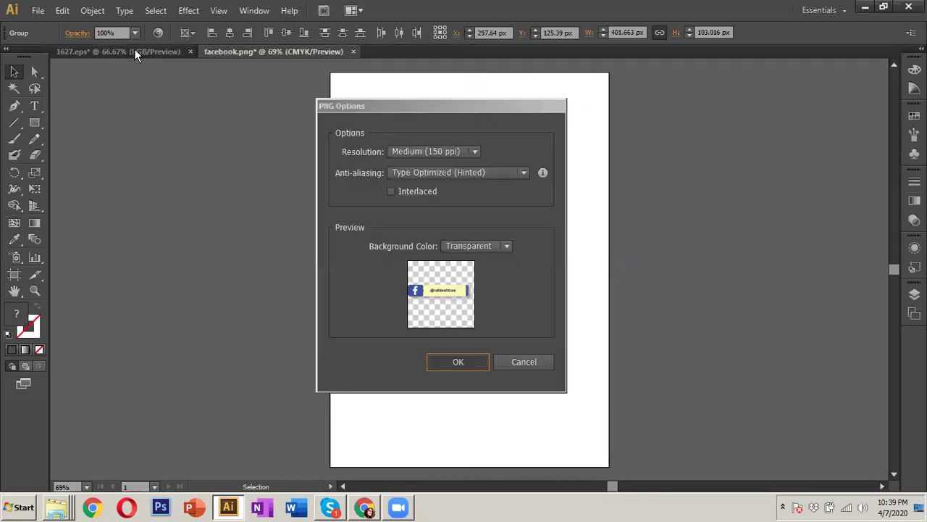
{"action": "key", "text": "Return"}
{"action": "key", "text": "ctrl+Tab"}
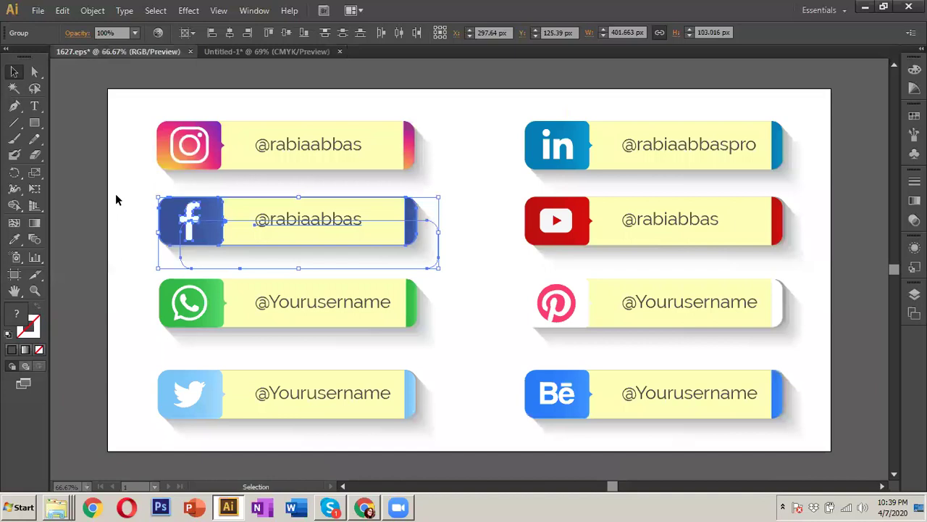
{"action": "left_click", "coordinate": [116, 195]}
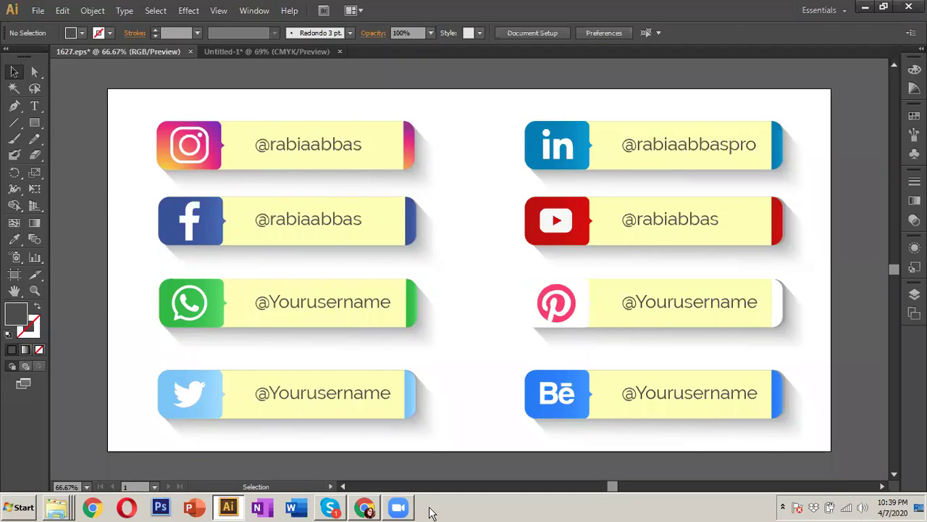
Show the desktop and preview the exported instagram.png in Windows Photo Viewer.
{"action": "right_click", "coordinate": [511, 508]}
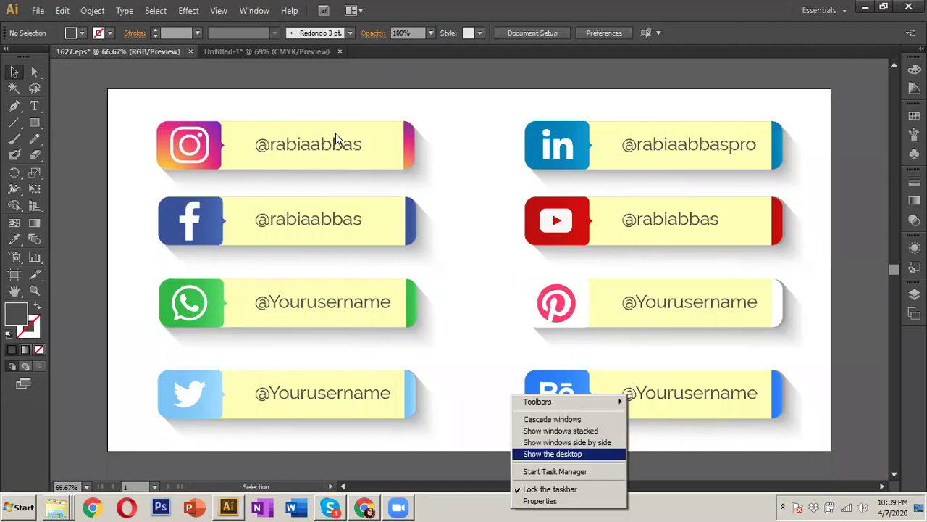
{"action": "key", "text": "Return"}
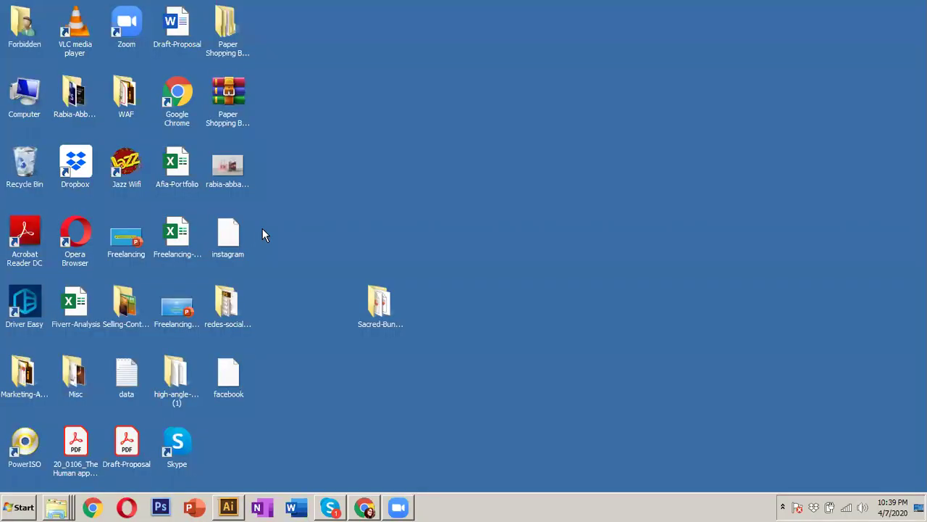
{"action": "right_click", "coordinate": [264, 249]}
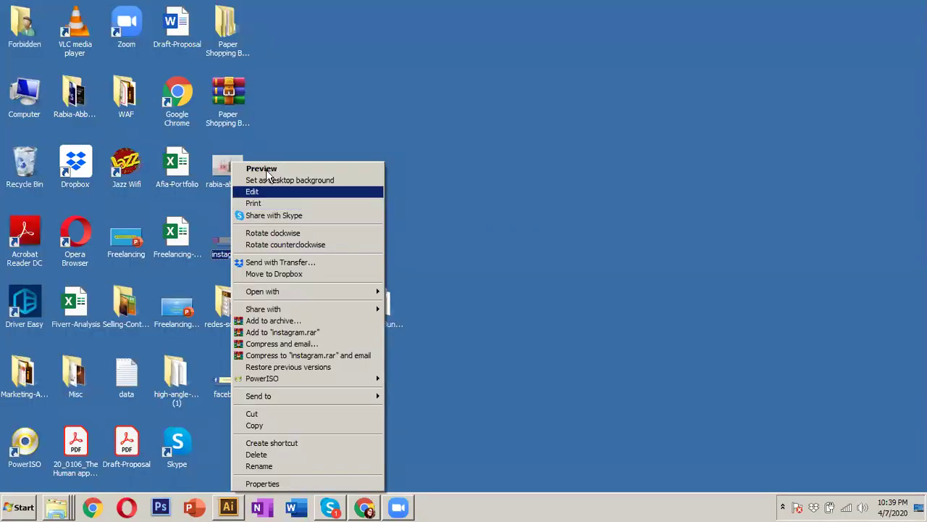
{"action": "left_click", "coordinate": [265, 168]}
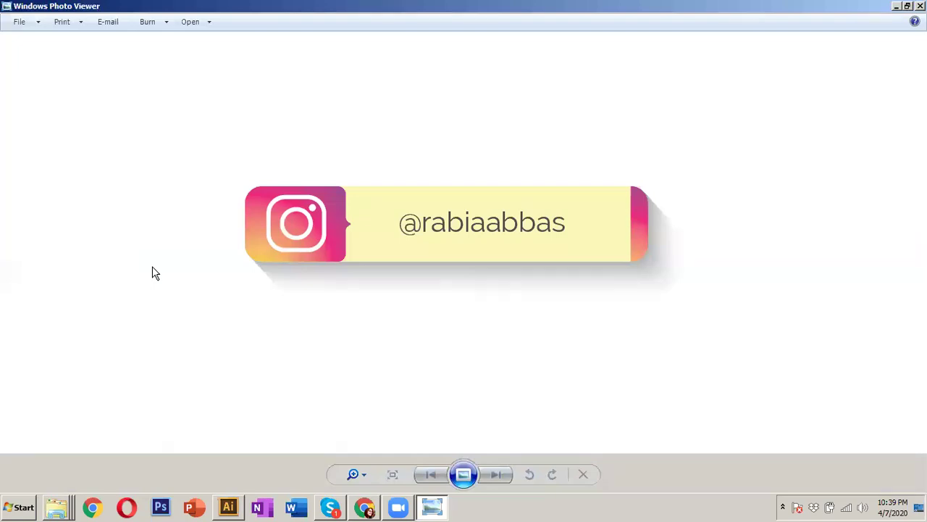
Browse between the instagram and facebook images, then bring Illustrator back to the front.
{"action": "key", "text": "Left"}
{"action": "key", "text": "Right"}
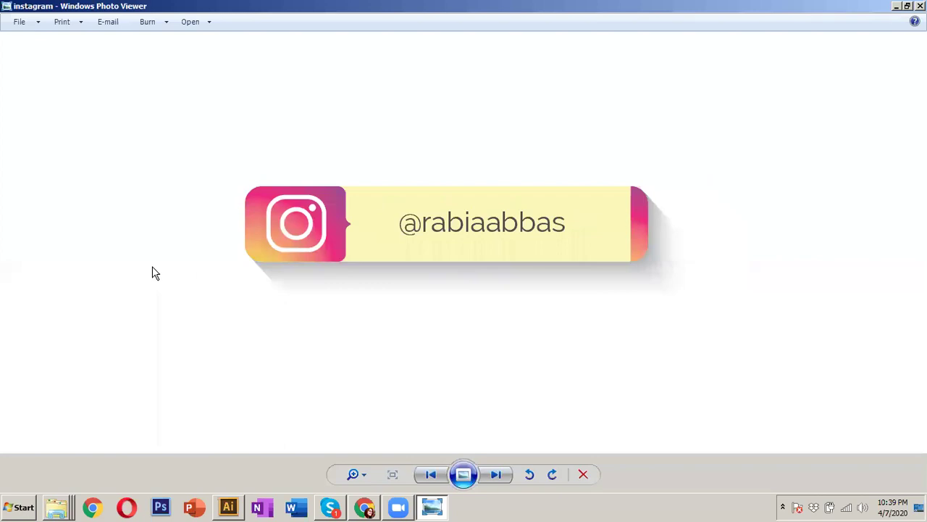
{"action": "key", "text": "Left"}
{"action": "key", "text": "Left"}
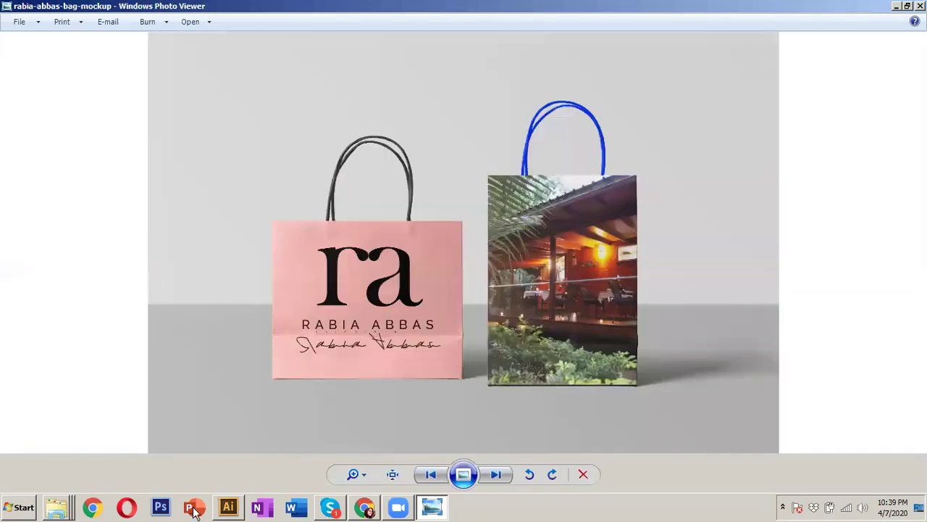
{"action": "key", "text": "Right"}
{"action": "left_click", "coordinate": [229, 508]}
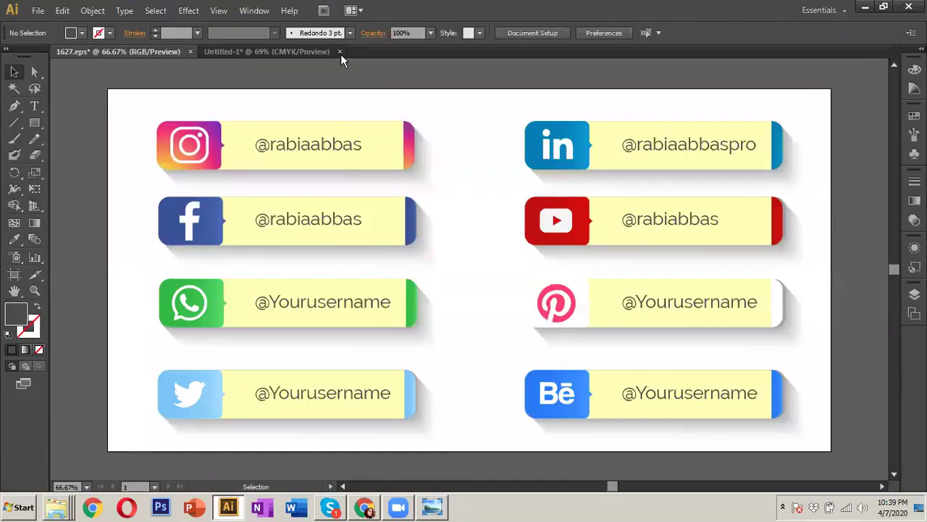
Close Untitled-1 without saving and bring Windows Photo Viewer back in front.
{"action": "left_click", "coordinate": [340, 53]}
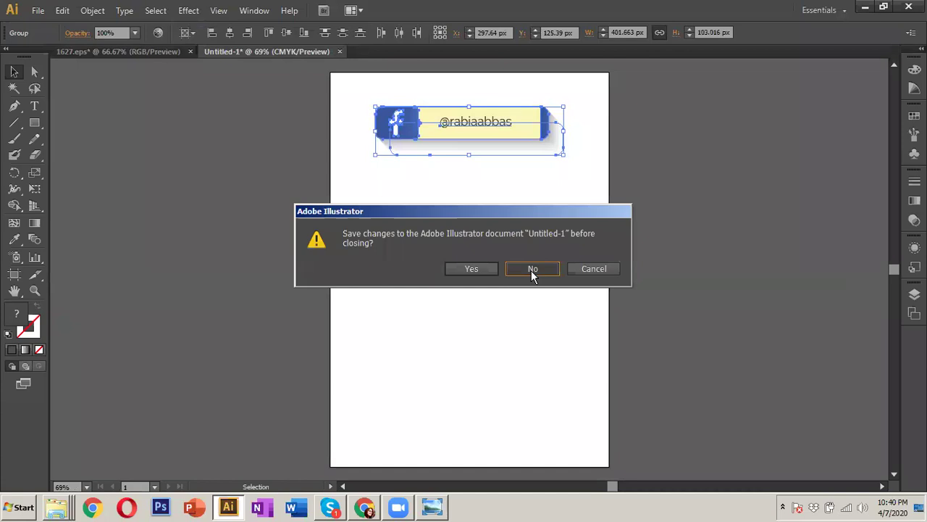
{"action": "left_click", "coordinate": [532, 268]}
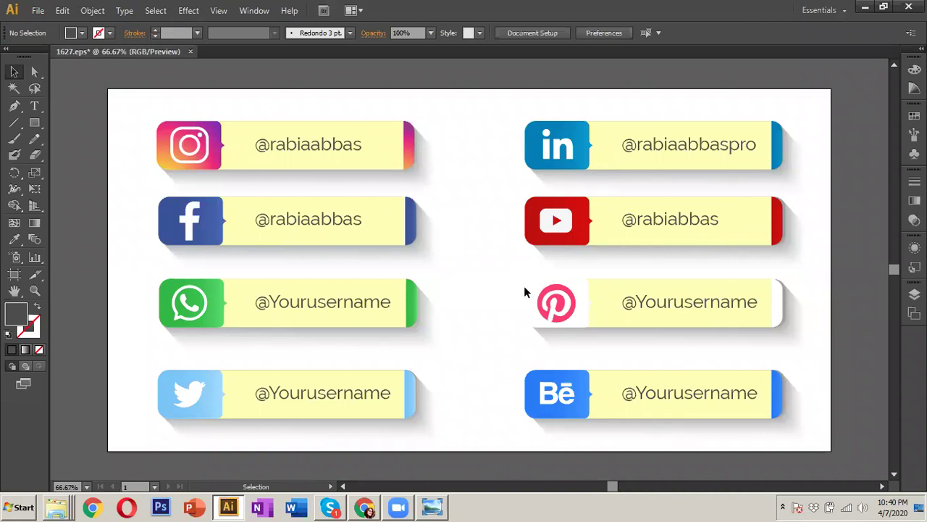
{"action": "left_click", "coordinate": [435, 510]}
{"action": "left_click", "coordinate": [435, 510]}
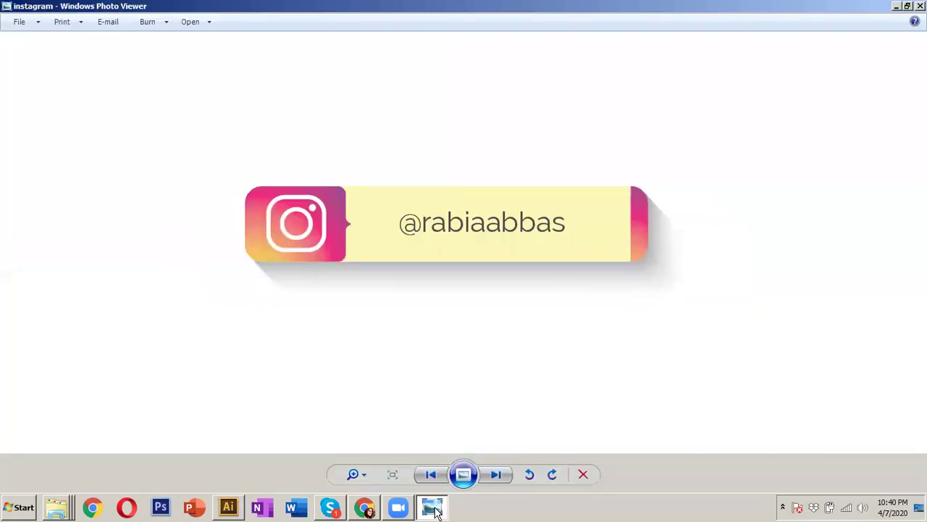
Flip to the facebook image and back to instagram, then start a new Illustrator document.
{"action": "left_click", "coordinate": [435, 510]}
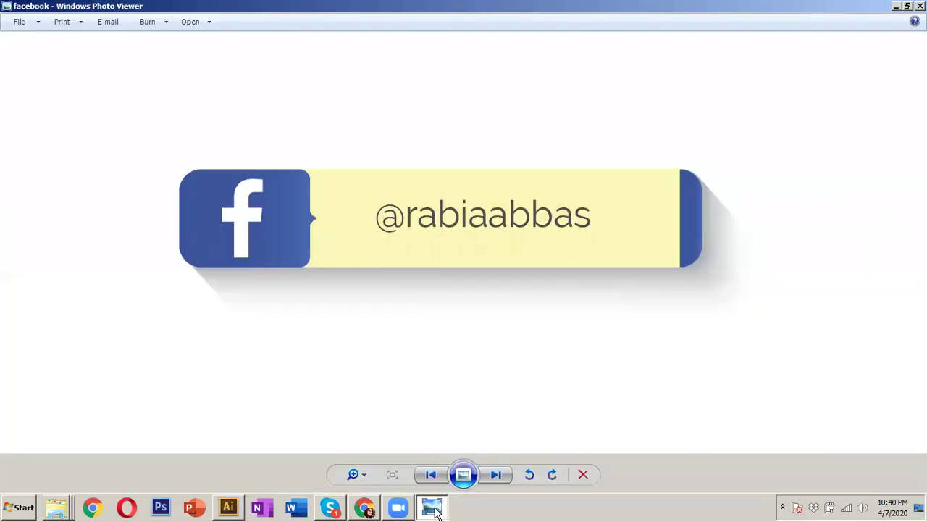
{"action": "left_click", "coordinate": [434, 509]}
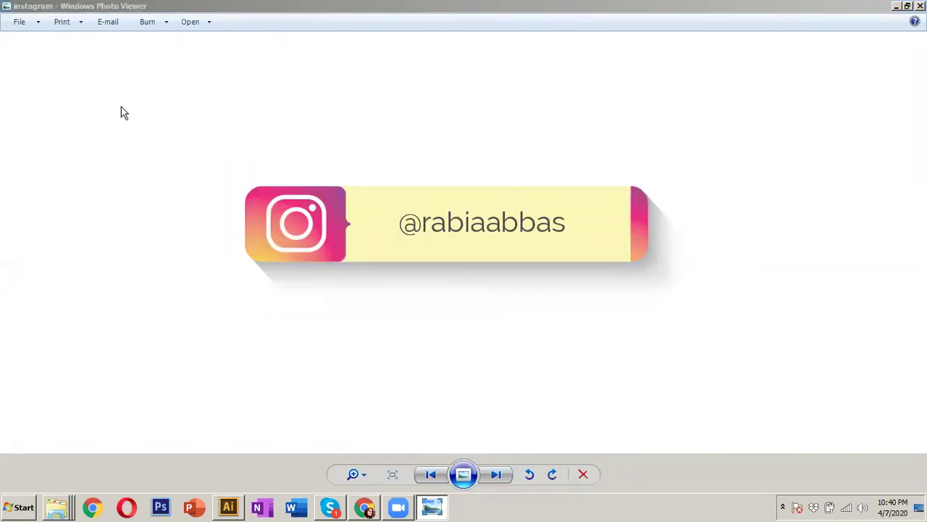
{"action": "key", "text": "ctrl+n"}
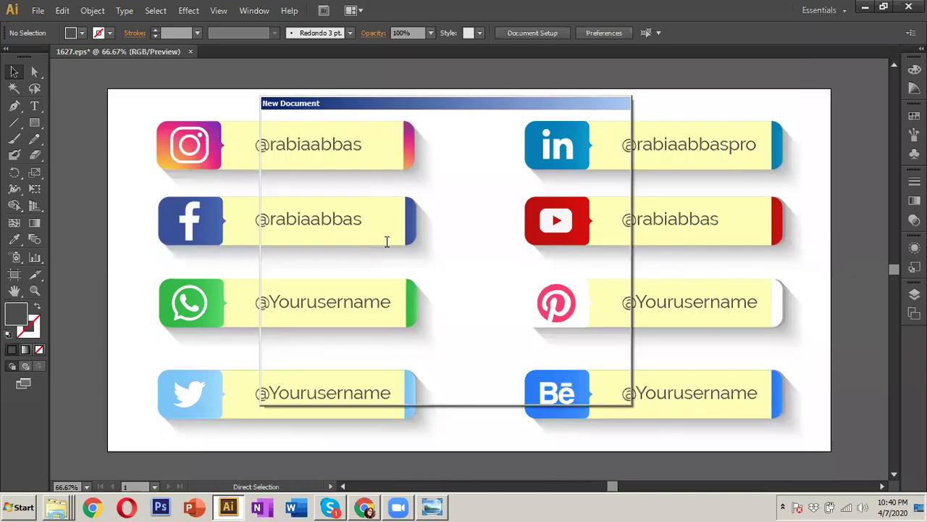
Create a new 1000 × 1000 px document.
{"action": "double_click", "coordinate": [387, 239]}
{"action": "type", "text": "1000"}
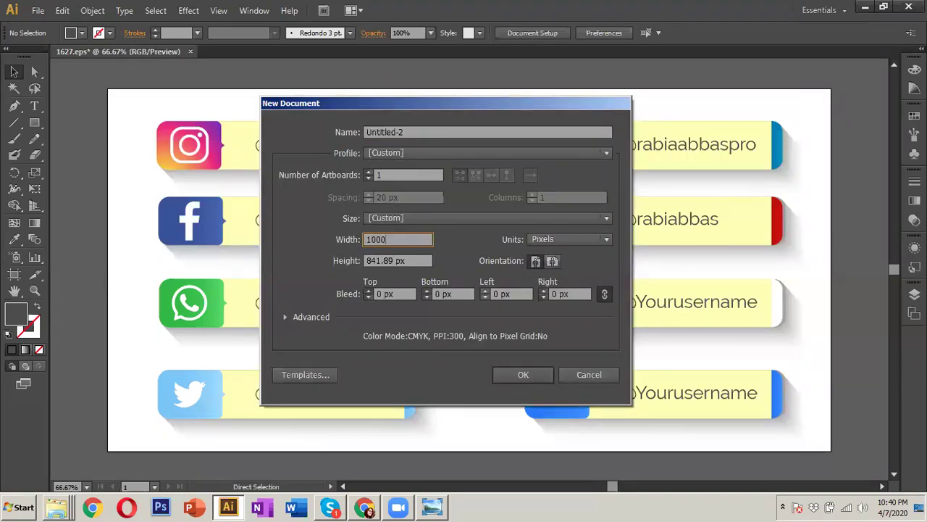
{"action": "key", "text": "Tab"}
{"action": "type", "text": "1000"}
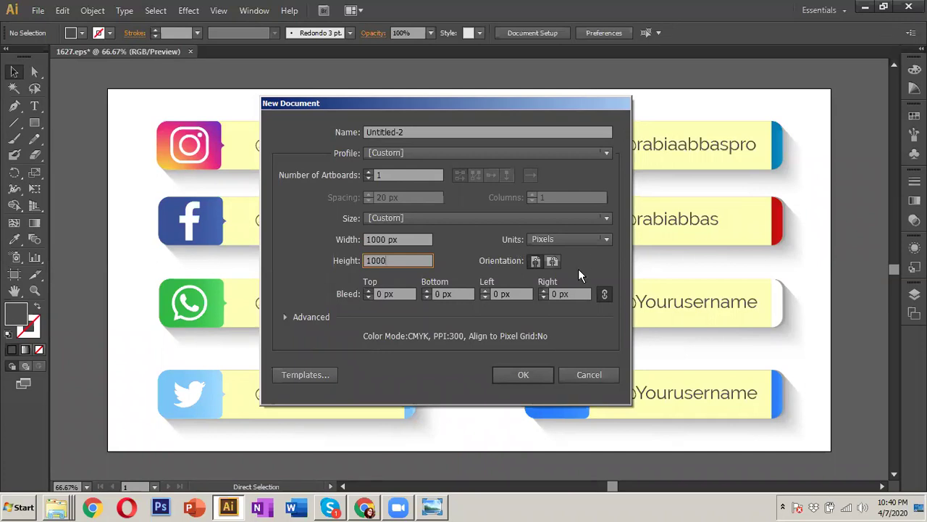
{"action": "left_click", "coordinate": [538, 372]}
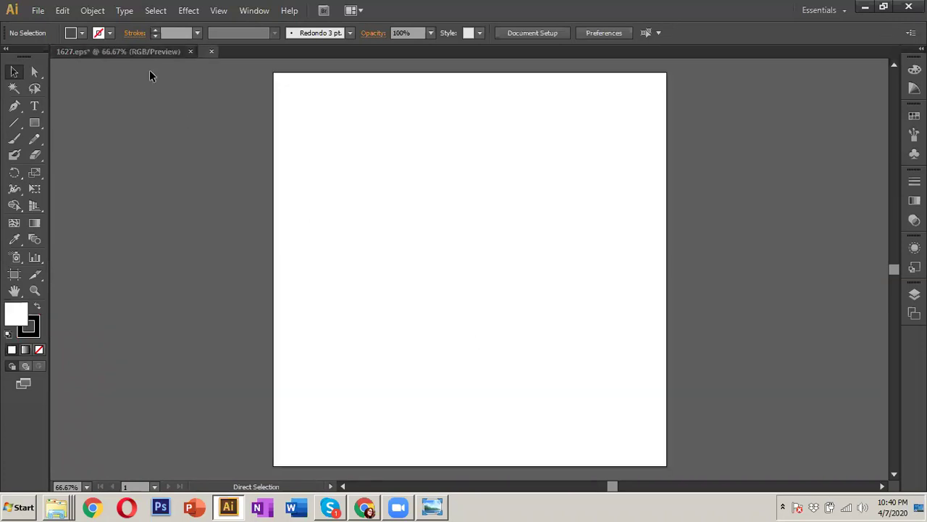
Copy the Instagram badge from the social badges file into the new document.
{"action": "key", "text": "ctrl+Tab"}
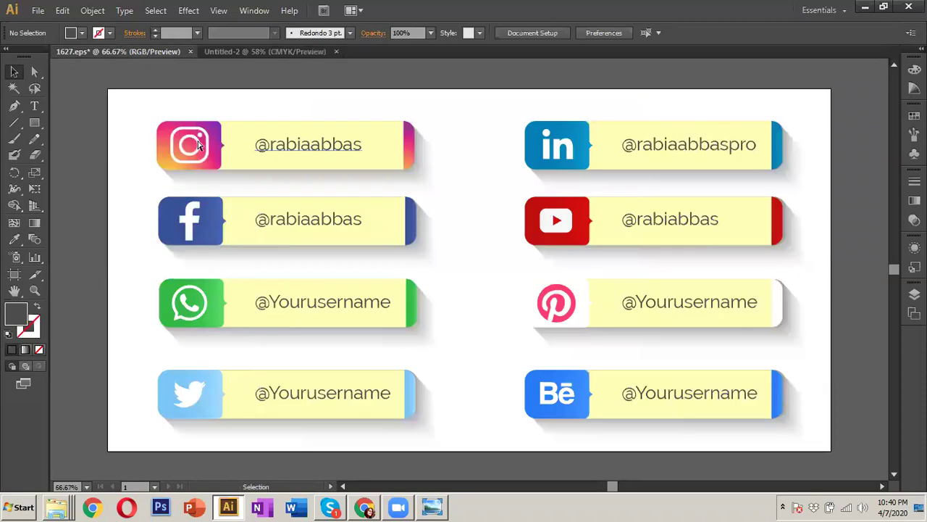
{"action": "left_click", "coordinate": [293, 148]}
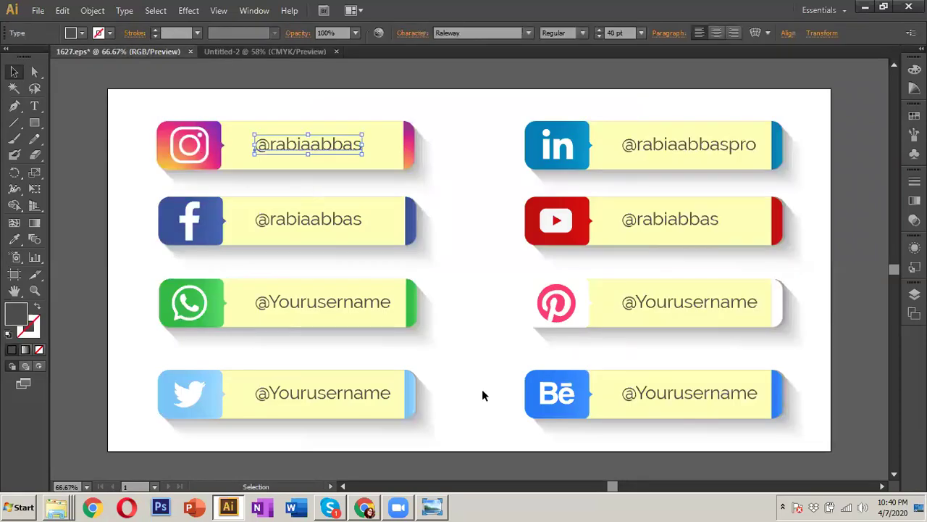
{"action": "key", "text": "ctrl+Tab"}
{"action": "key", "text": "ctrl+v"}
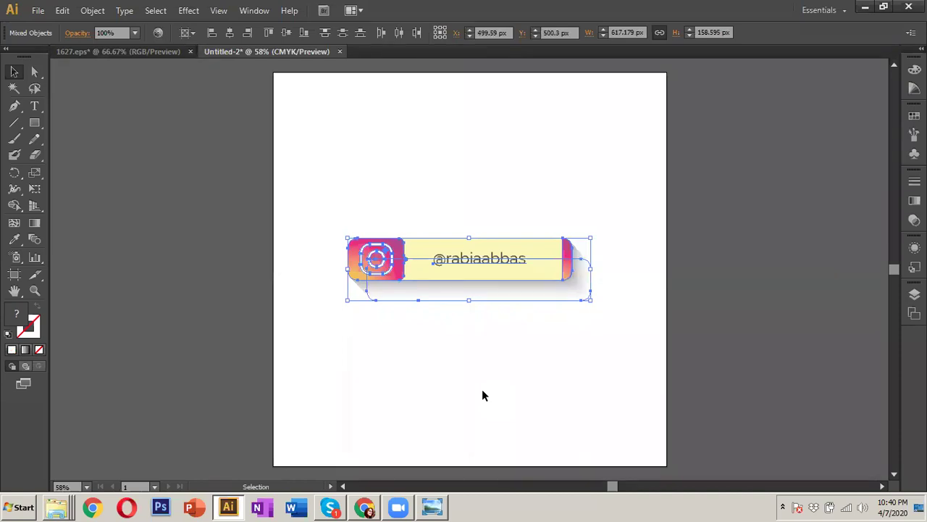
{"action": "left_click", "coordinate": [483, 392]}
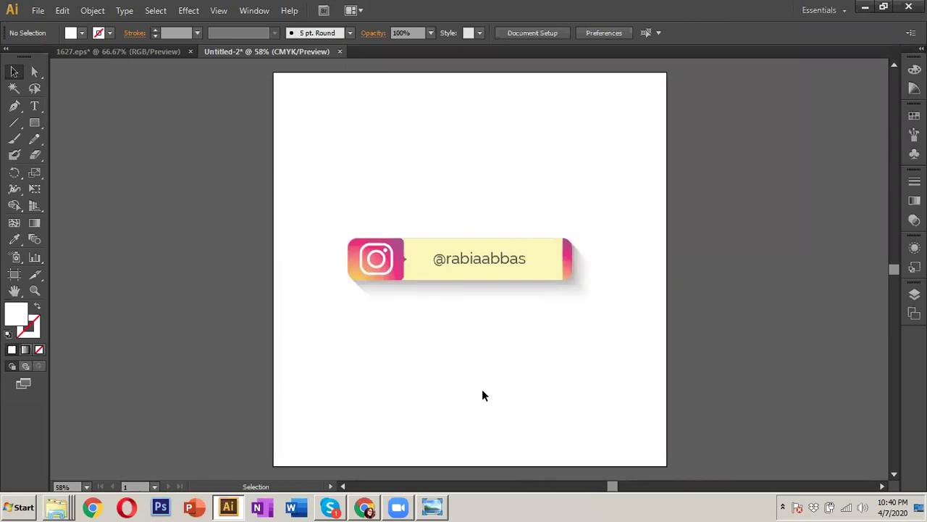
Export it as a transparent PNG replacing instagram.png on the desktop.
{"action": "key", "text": "ctrl+shift+s"}
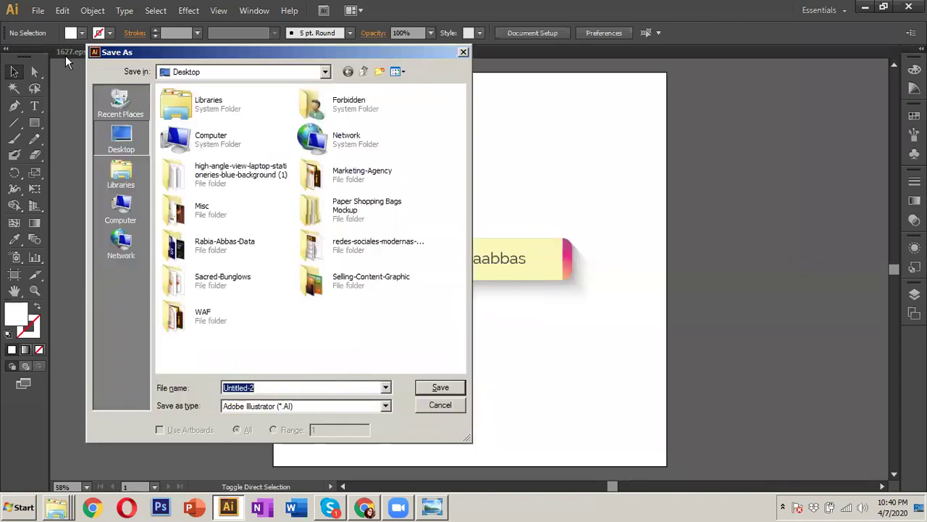
{"action": "key", "text": "Escape"}
{"action": "key", "text": "alt+f"}
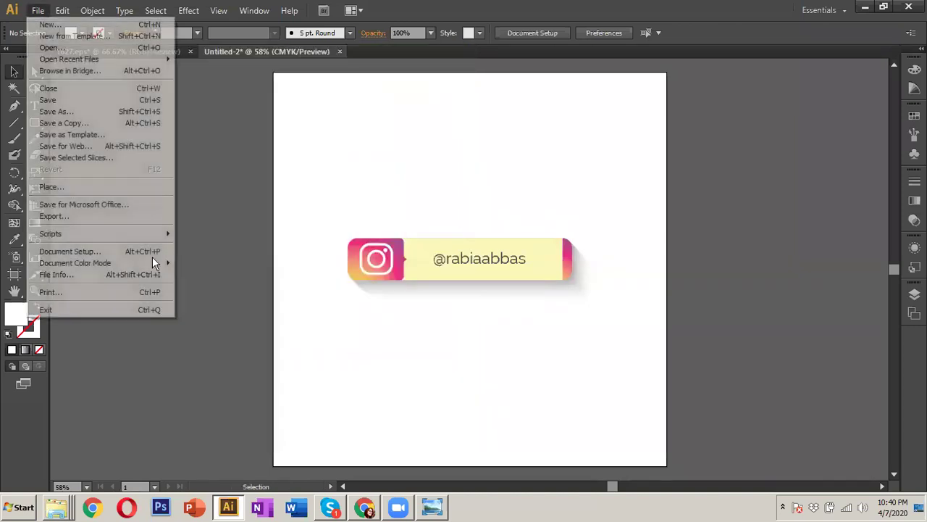
{"action": "left_click", "coordinate": [54, 216]}
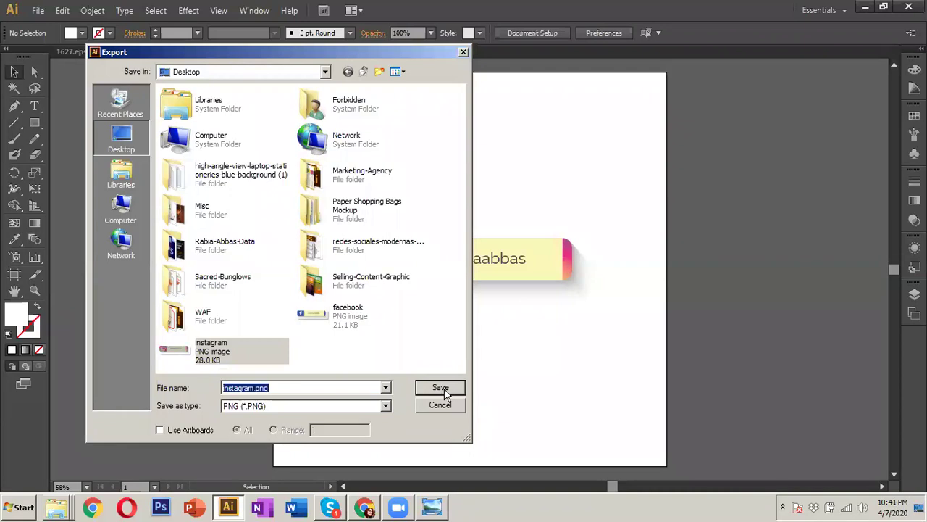
{"action": "left_click", "coordinate": [444, 389]}
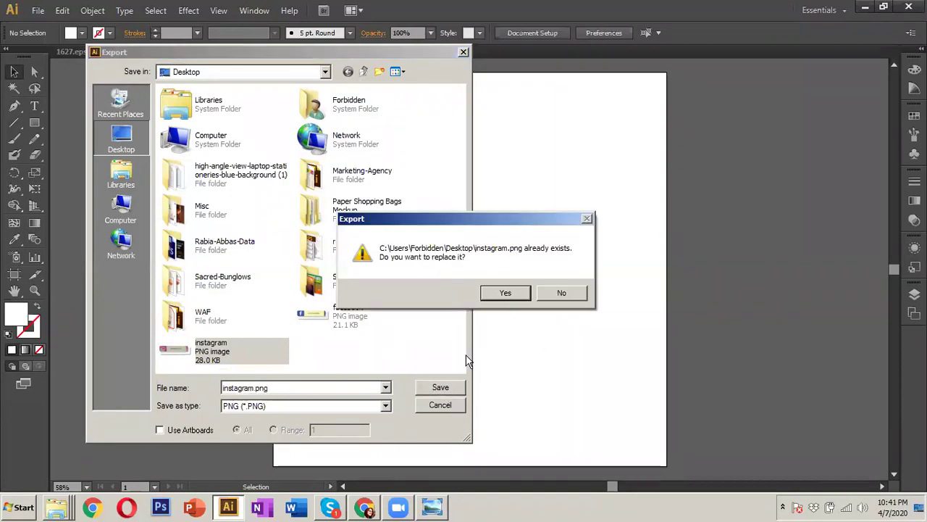
{"action": "key", "text": "Return"}
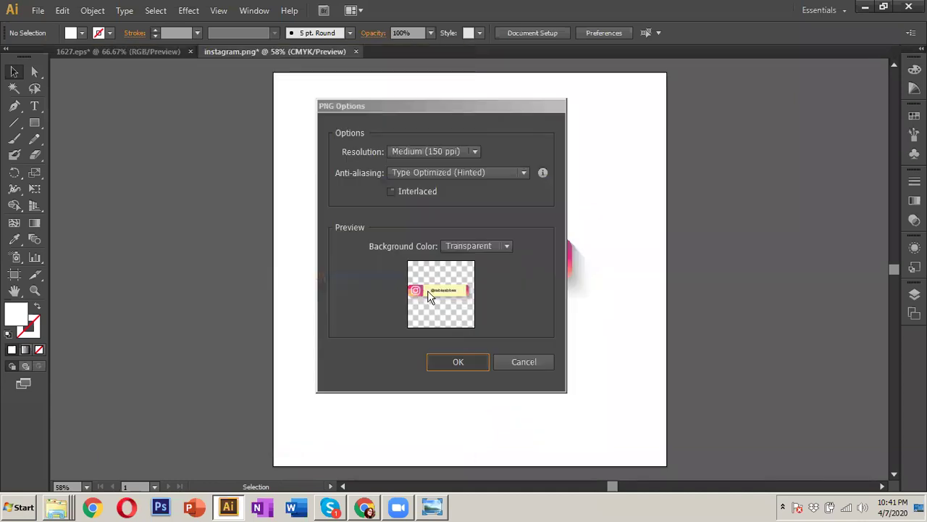
{"action": "key", "text": "Return"}
{"action": "key", "text": "ctrl+Tab"}
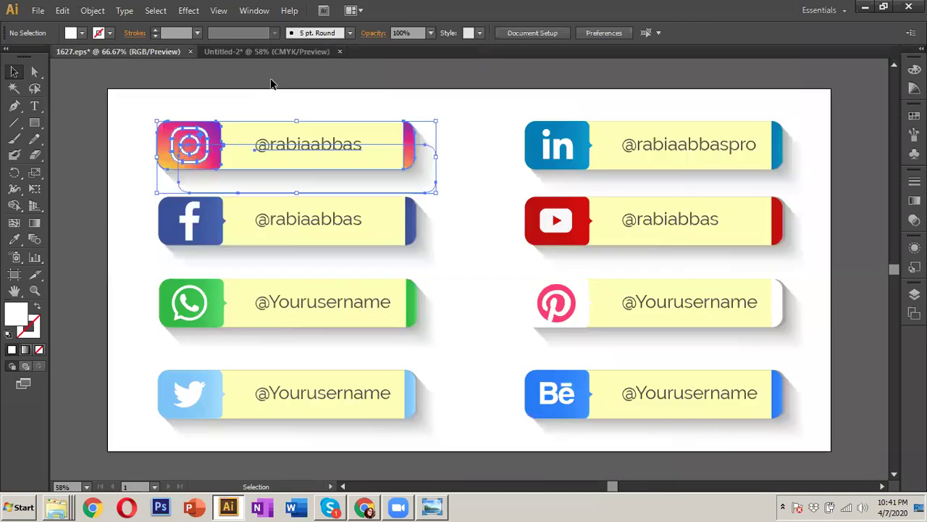
Paste the Facebook badge onto the 1000 px Untitled-2 artboard.
{"action": "left_click", "coordinate": [267, 51]}
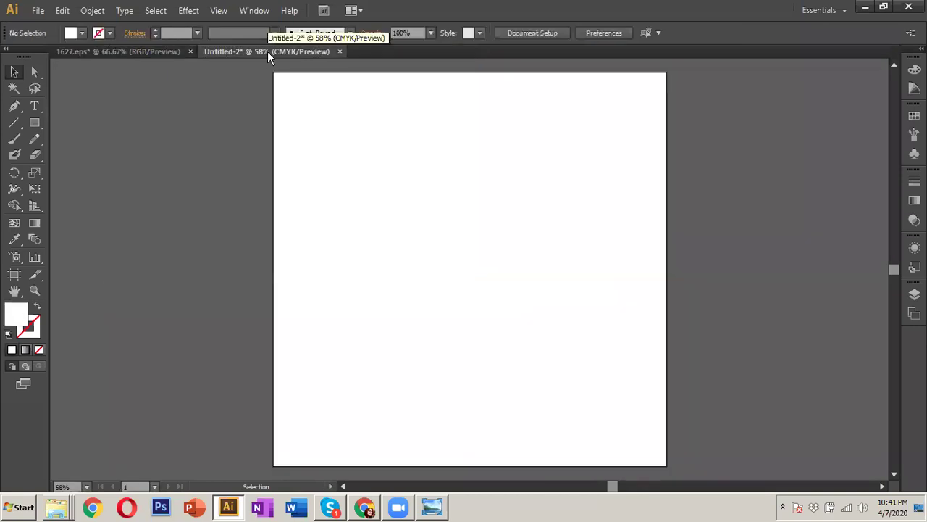
{"action": "key", "text": "ctrl+v"}
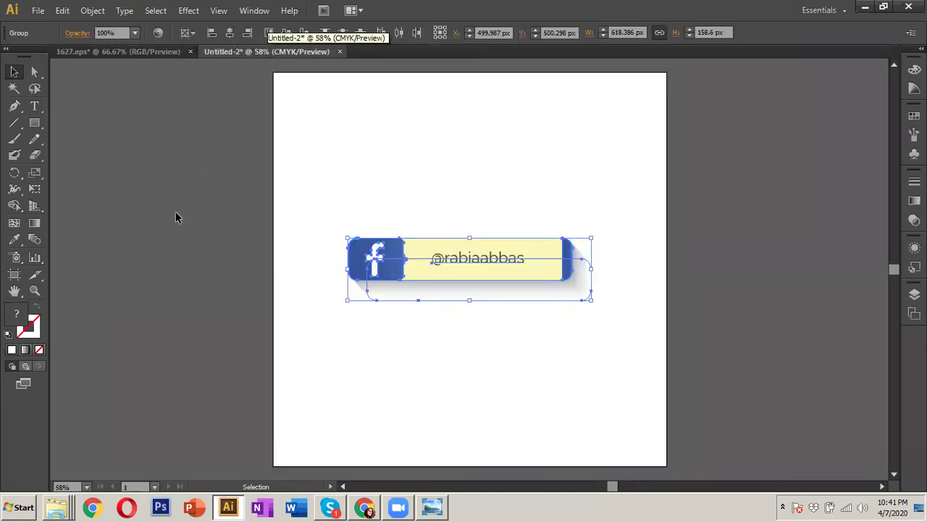
{"action": "left_click", "coordinate": [175, 213]}
Export it as a transparent PNG replacing facebook.png on the desktop.
{"action": "left_click", "coordinate": [37, 11]}
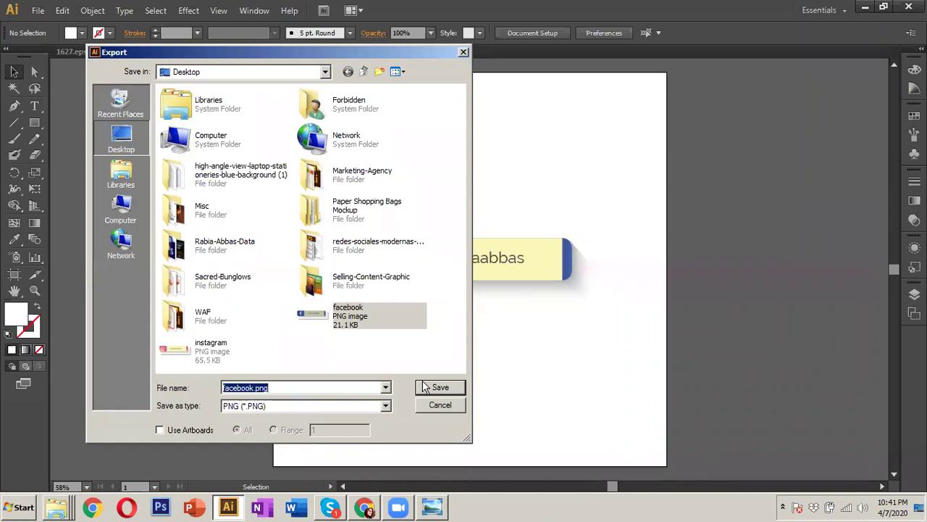
{"action": "left_click", "coordinate": [425, 387]}
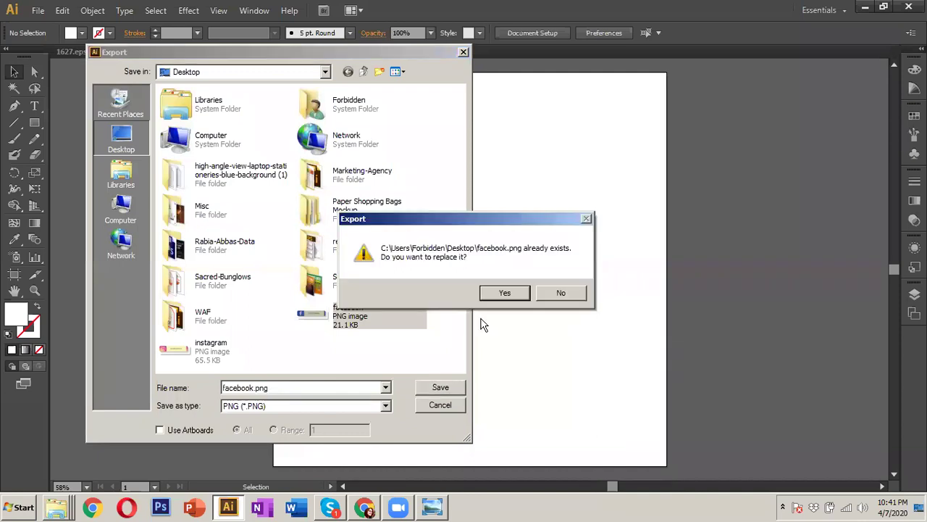
{"action": "left_click", "coordinate": [488, 300]}
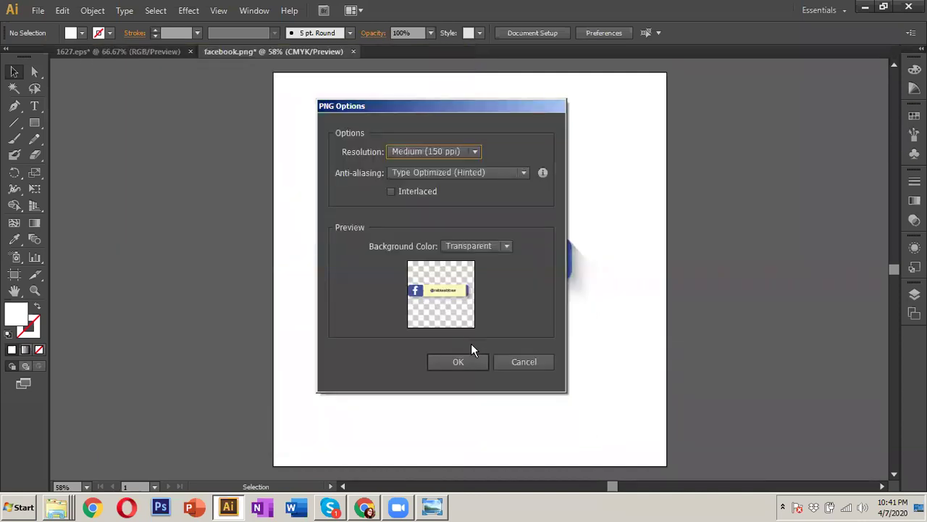
{"action": "left_click", "coordinate": [469, 359]}
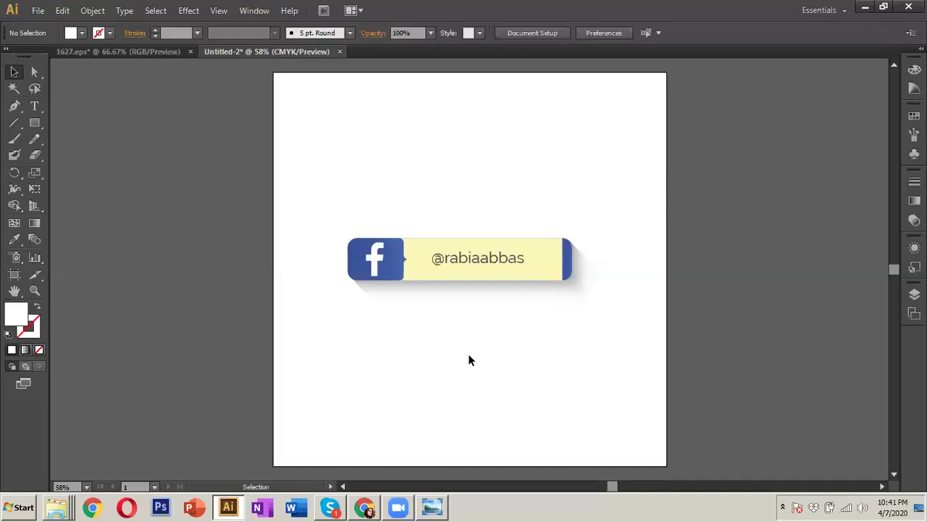
{"action": "right_click", "coordinate": [432, 507]}
Close Photo Viewer and show the desktop with the instagram and facebook files.
{"action": "left_click", "coordinate": [428, 488]}
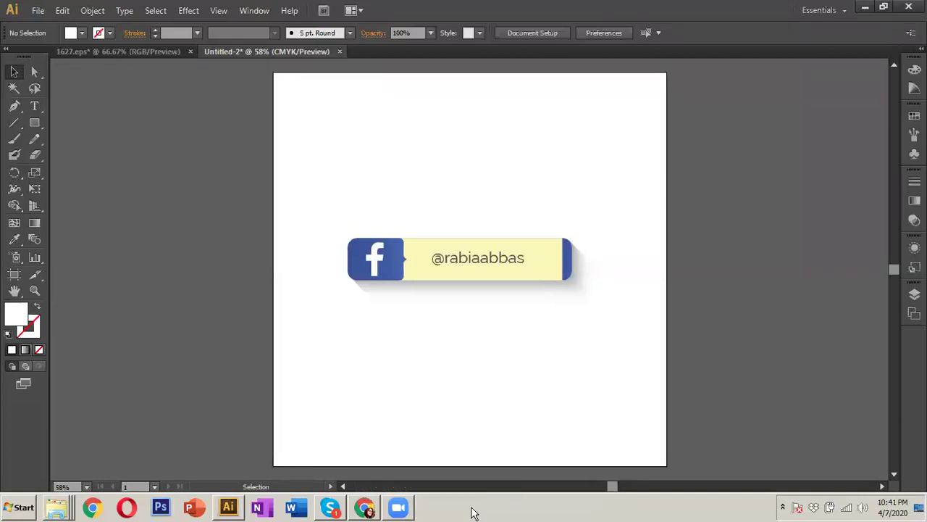
{"action": "right_click", "coordinate": [472, 511]}
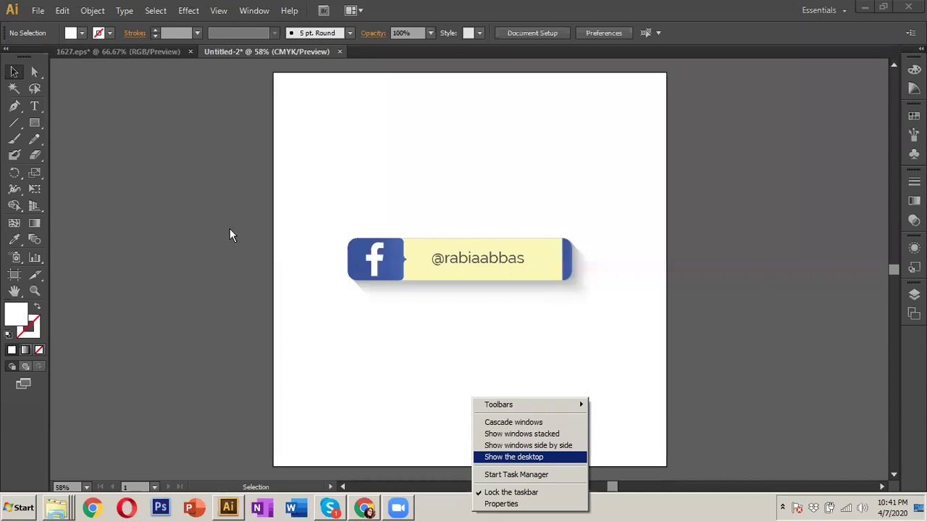
{"action": "key", "text": "Return"}
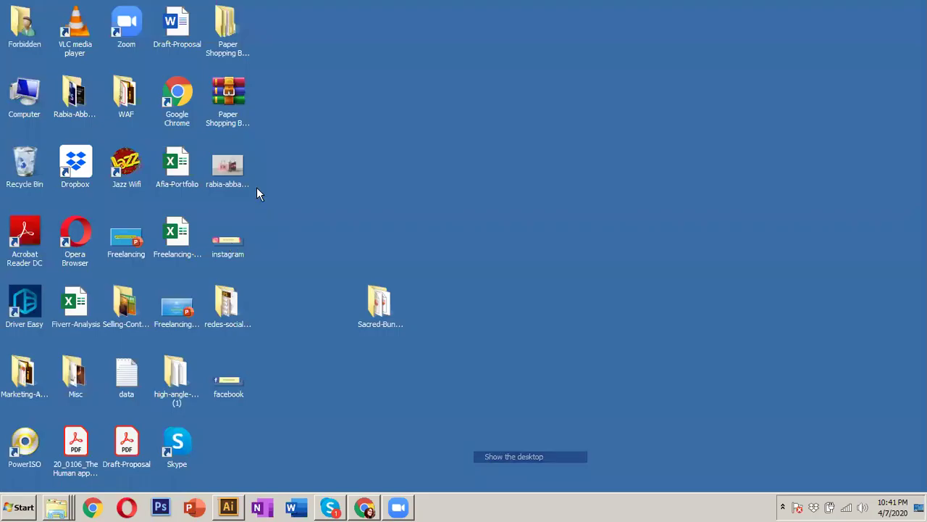